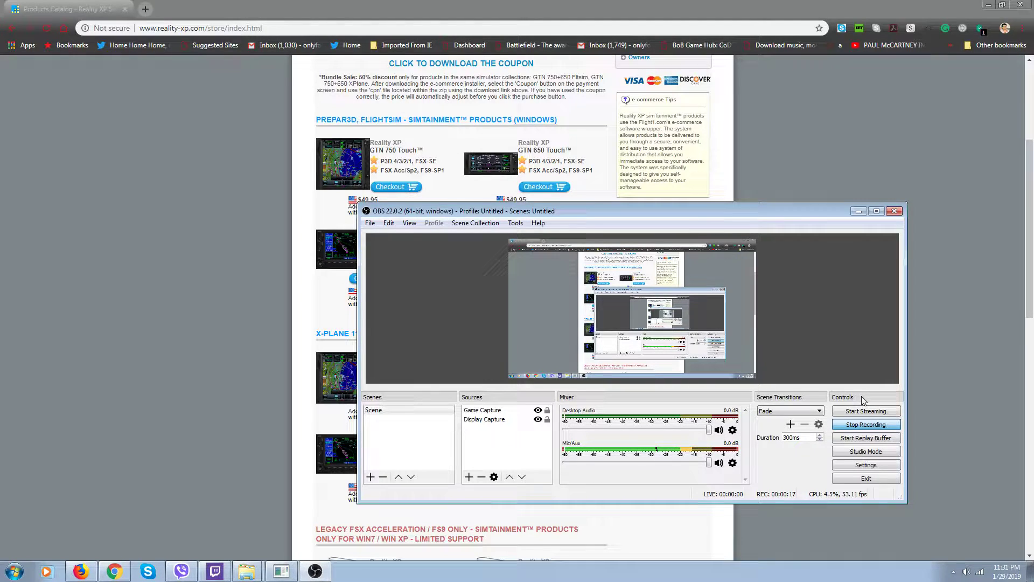
# - Move the recorder window aside and scroll the Reality XP store to its X-Plane 11 GTN products
pyautogui.click(858, 212)
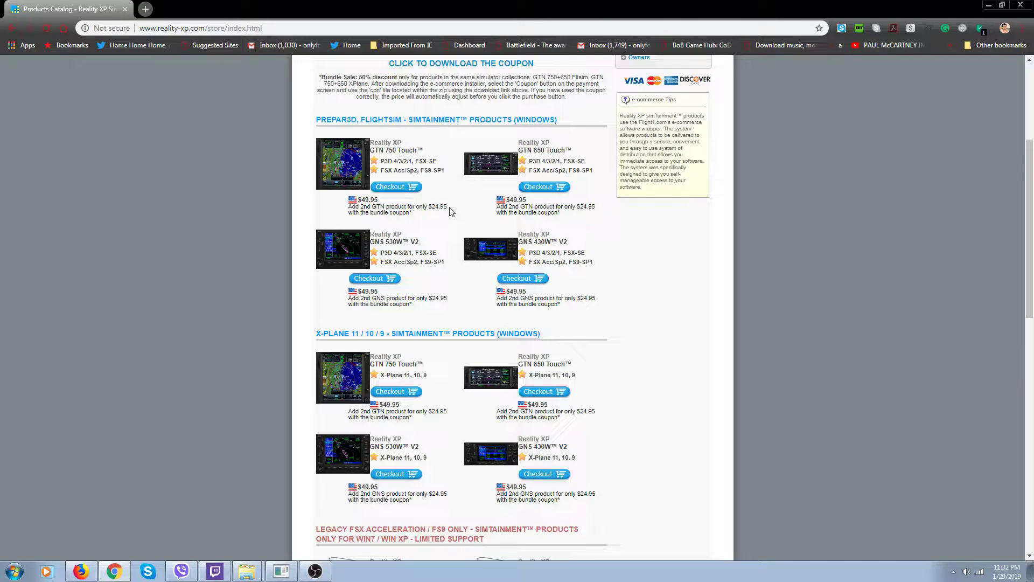
pyautogui.scroll(-2, 451, 211)
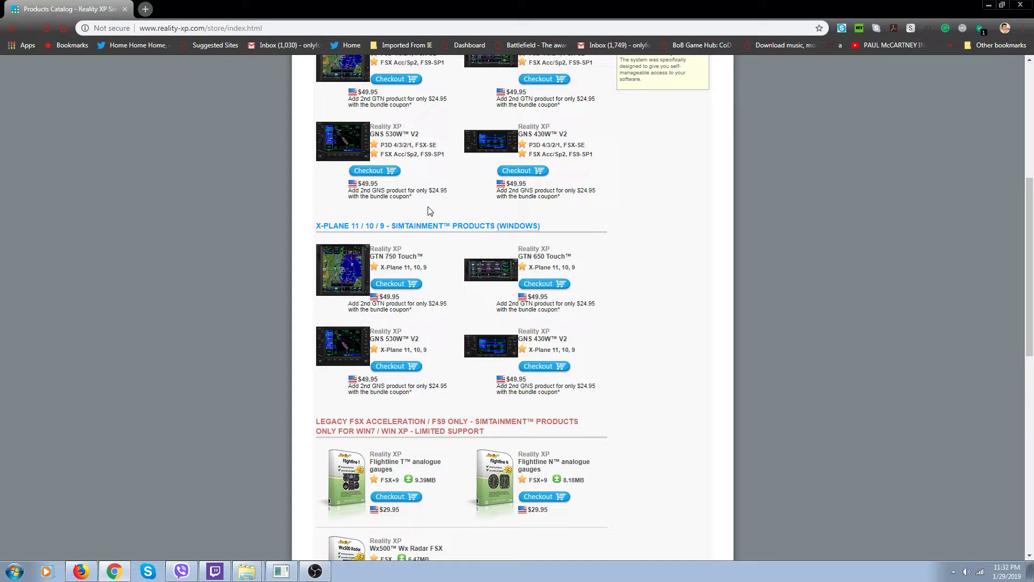
pyautogui.scroll(3, 427, 212)
pyautogui.scroll(-3, 365, 205)
# - Launch rxpGTN-750-XPL.exe from the F: drive X-Plane 11 folder and allow it to run
pyautogui.moveTo(246, 572)
pyautogui.click(255, 535)
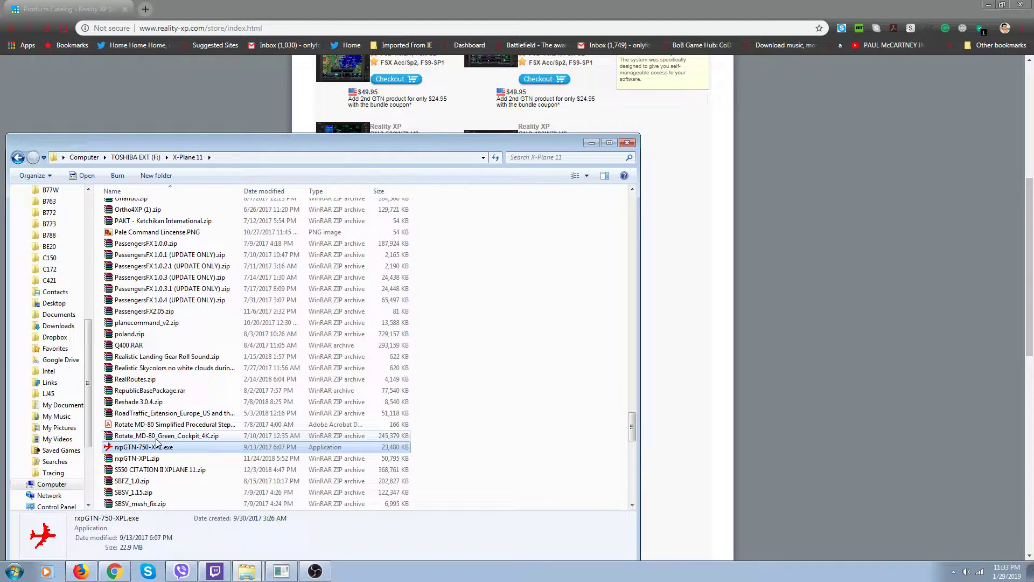
pyautogui.doubleClick(125, 450)
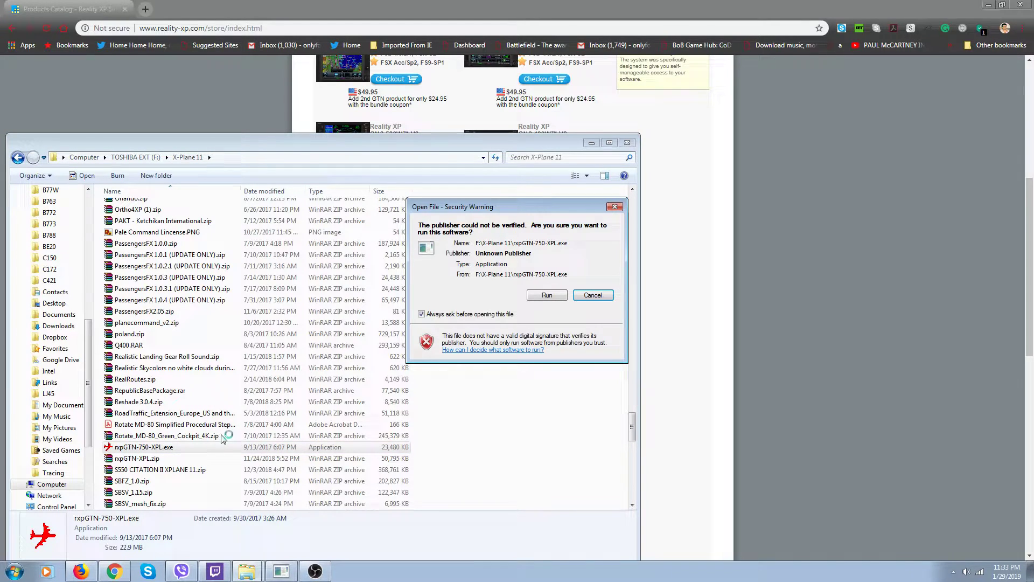
pyautogui.click(546, 295)
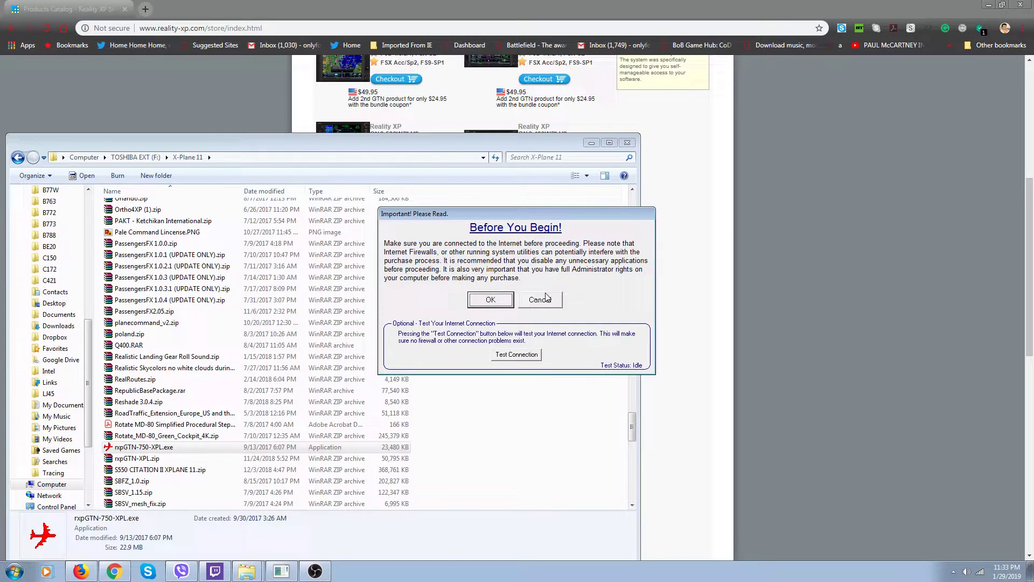
# - Pass the internet connection test, review the $49.95 payment screen, then close the purchase tool
pyautogui.click(512, 358)
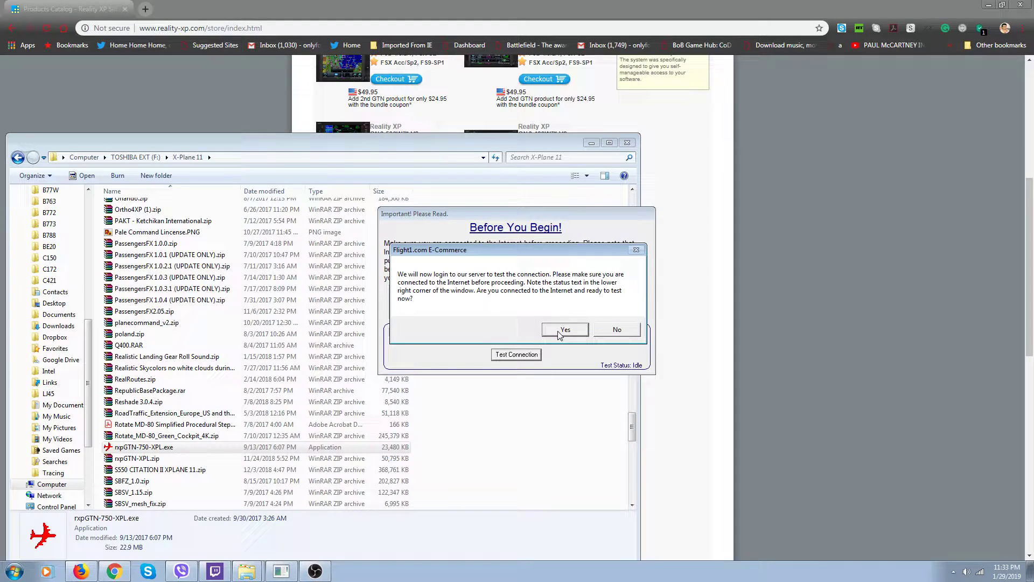
pyautogui.click(564, 330)
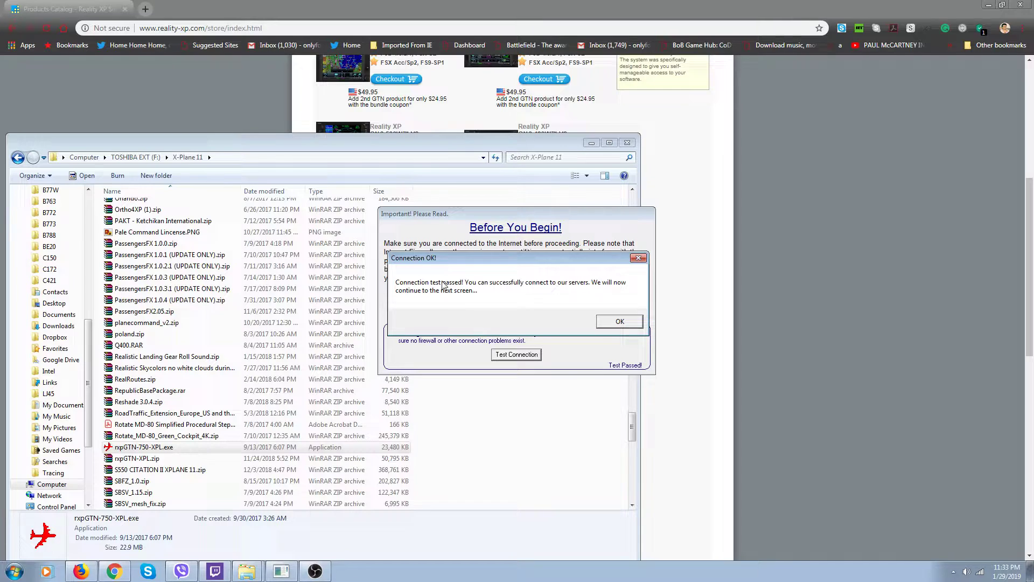
pyautogui.click(615, 323)
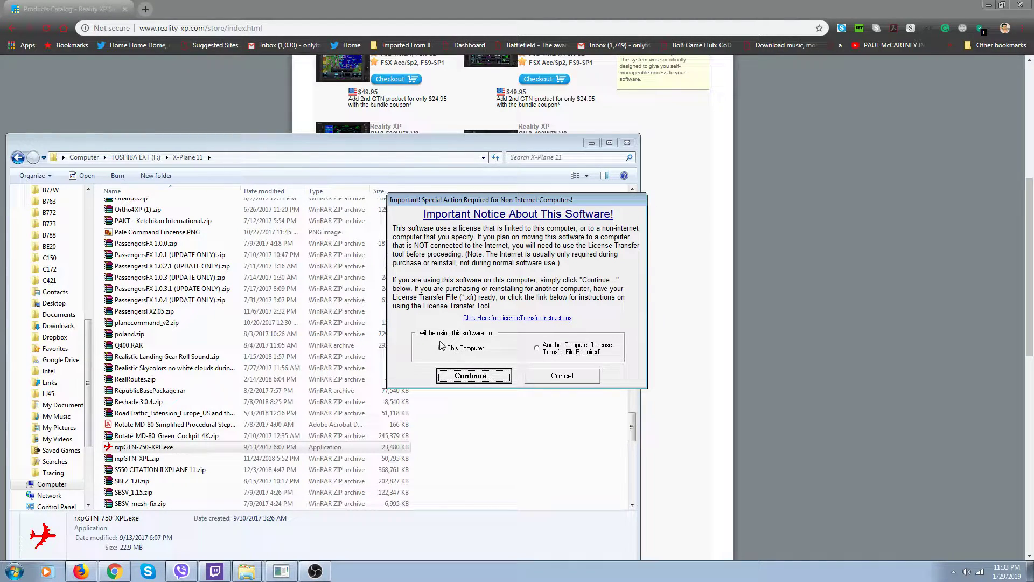
pyautogui.click(466, 376)
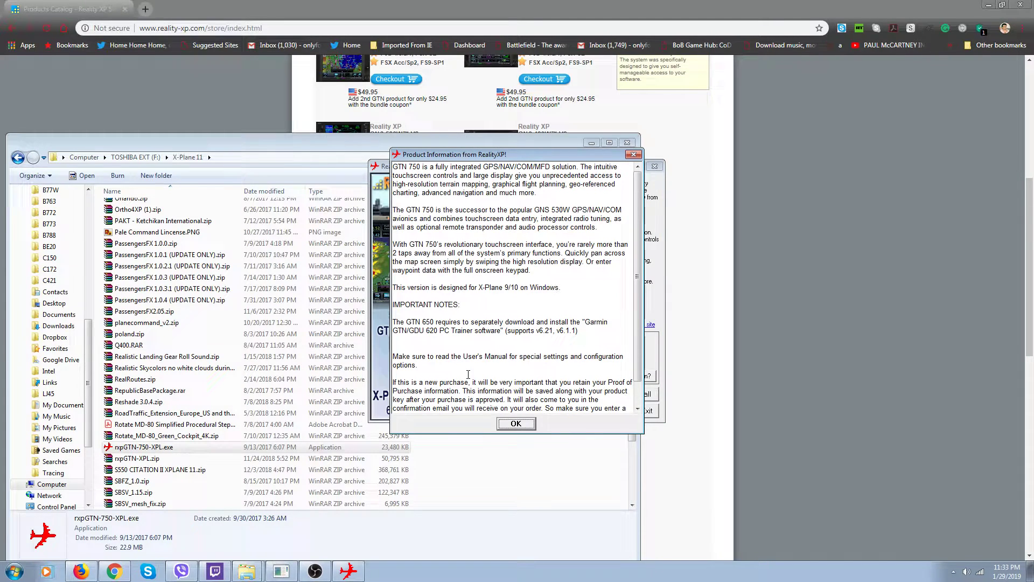
pyautogui.click(528, 430)
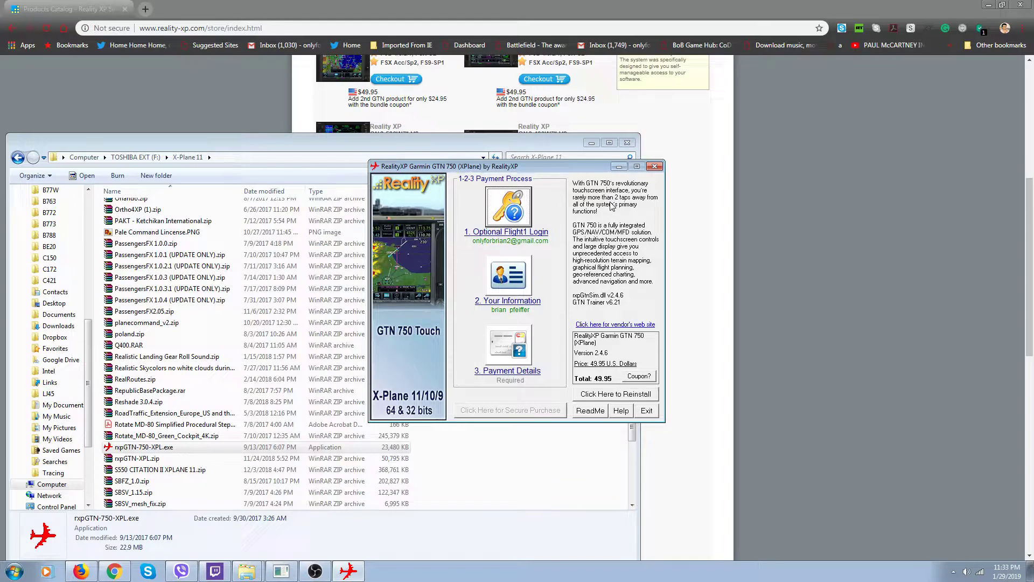
pyautogui.click(654, 167)
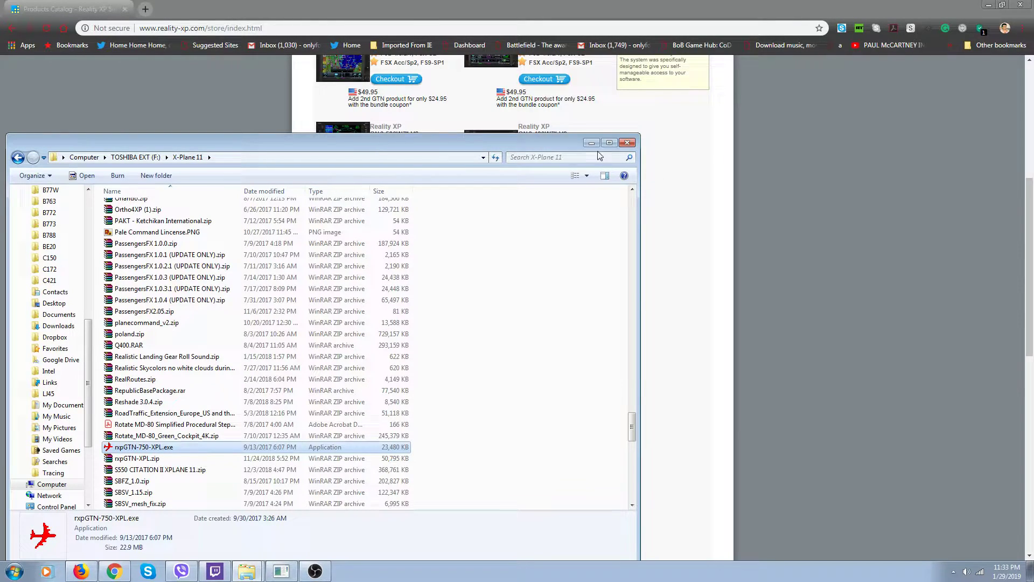
# - Show the Toshiba 6TB (D:) Steam X-Plane 11 folder maximized, listing rxpGTN-XPL-Setup.exe
pyautogui.click(592, 144)
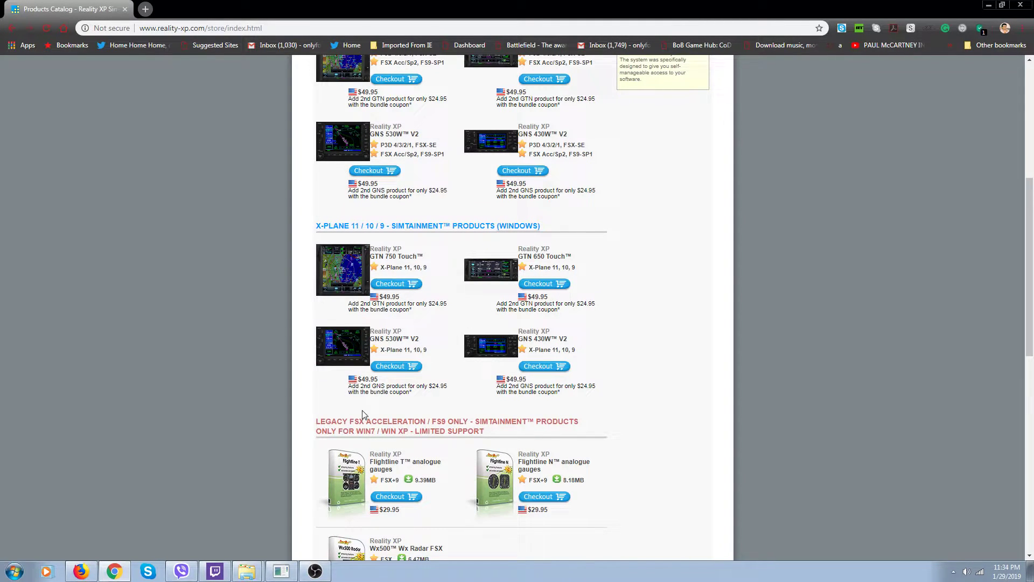
pyautogui.click(251, 569)
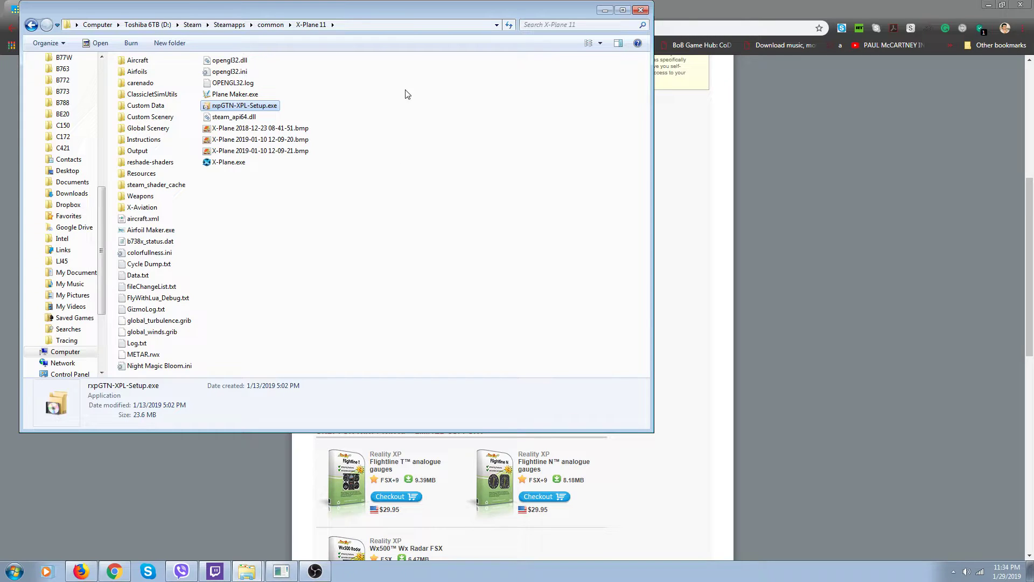
pyautogui.moveTo(417, 11); pyautogui.dragTo(674, 69)
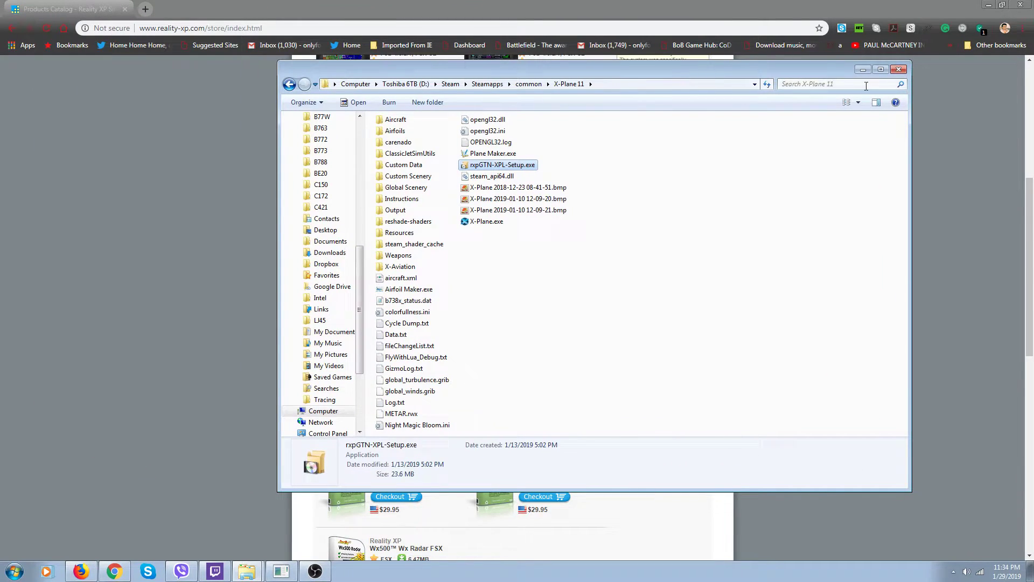
pyautogui.click(881, 70)
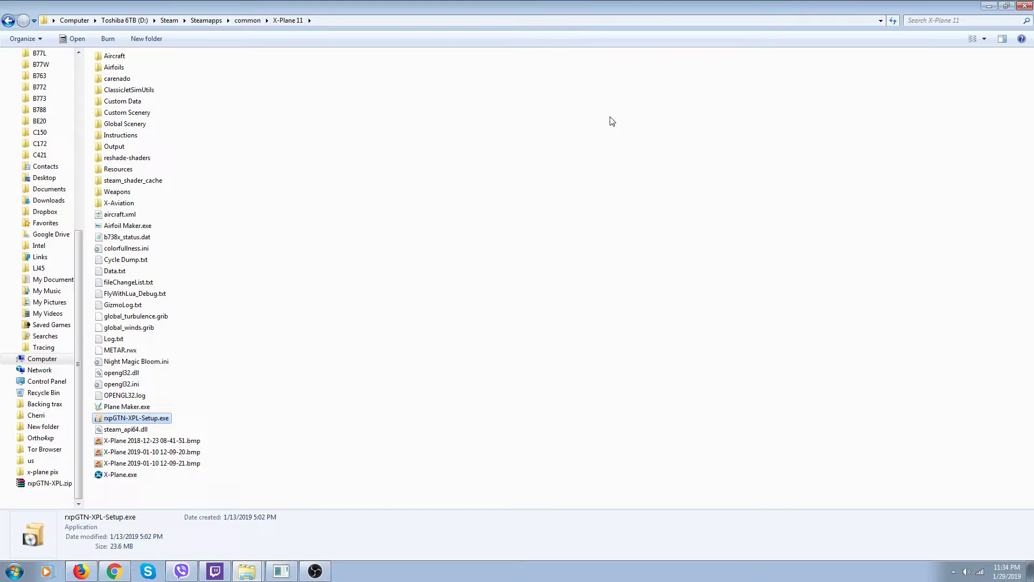
pyautogui.click(248, 21)
pyautogui.doubleClick(122, 129)
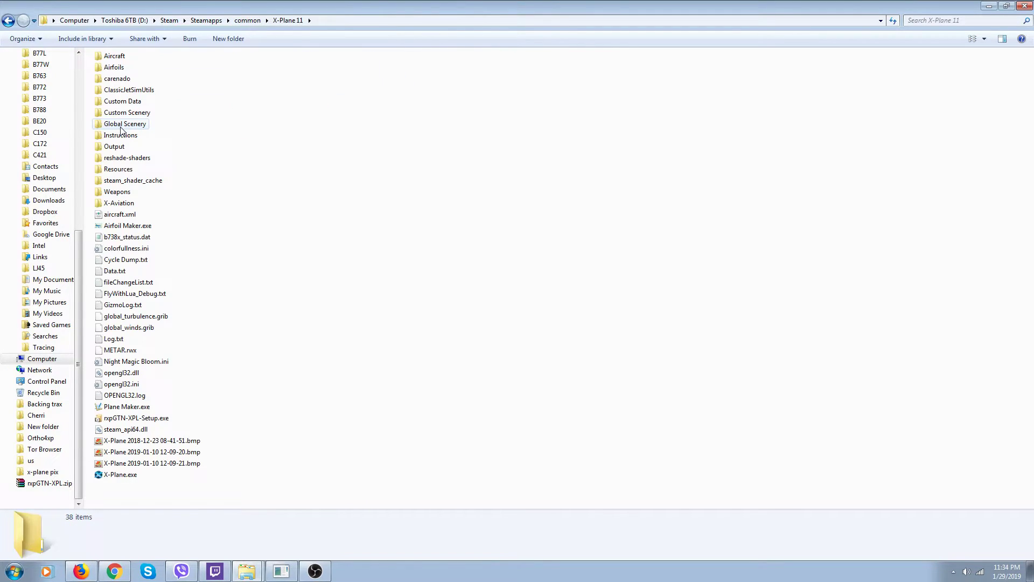
pyautogui.doubleClick(152, 423)
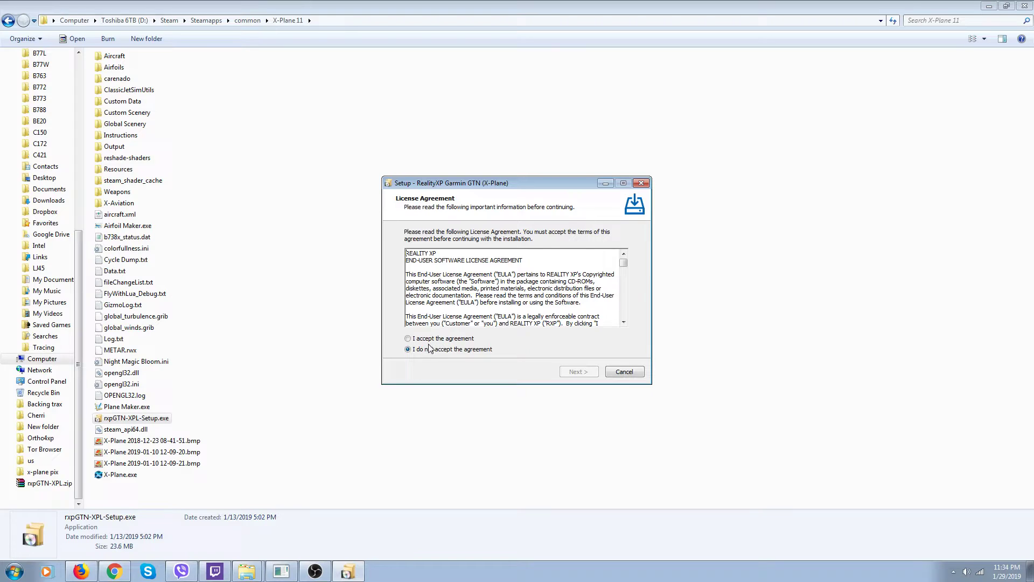
pyautogui.click(410, 339)
pyautogui.click(575, 374)
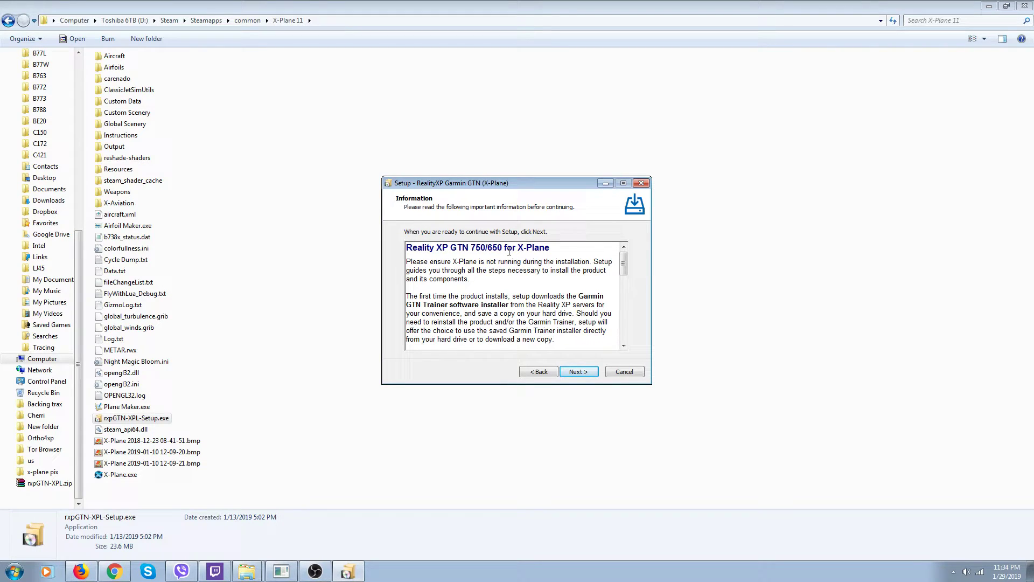
pyautogui.click(581, 372)
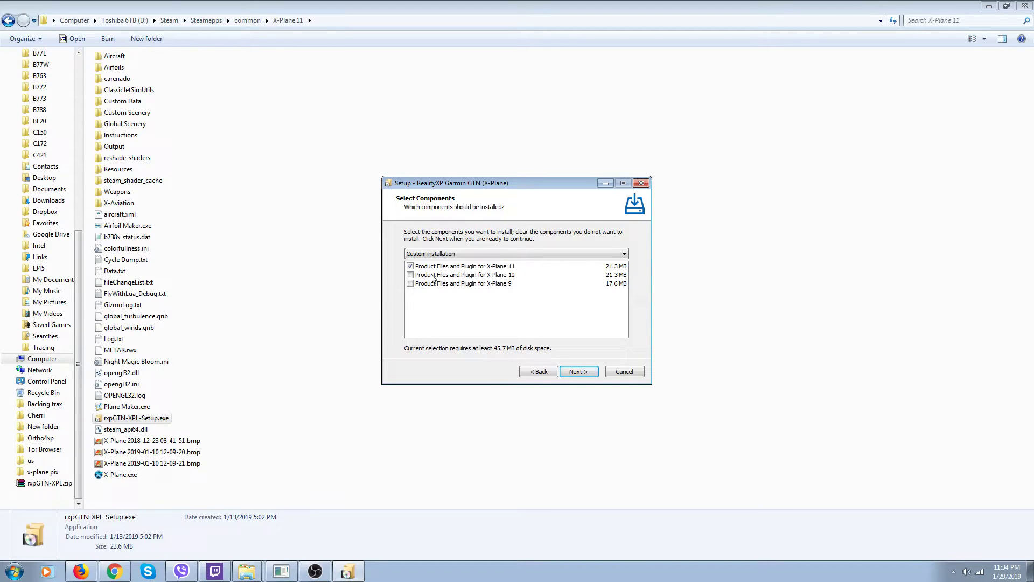
pyautogui.click(579, 371)
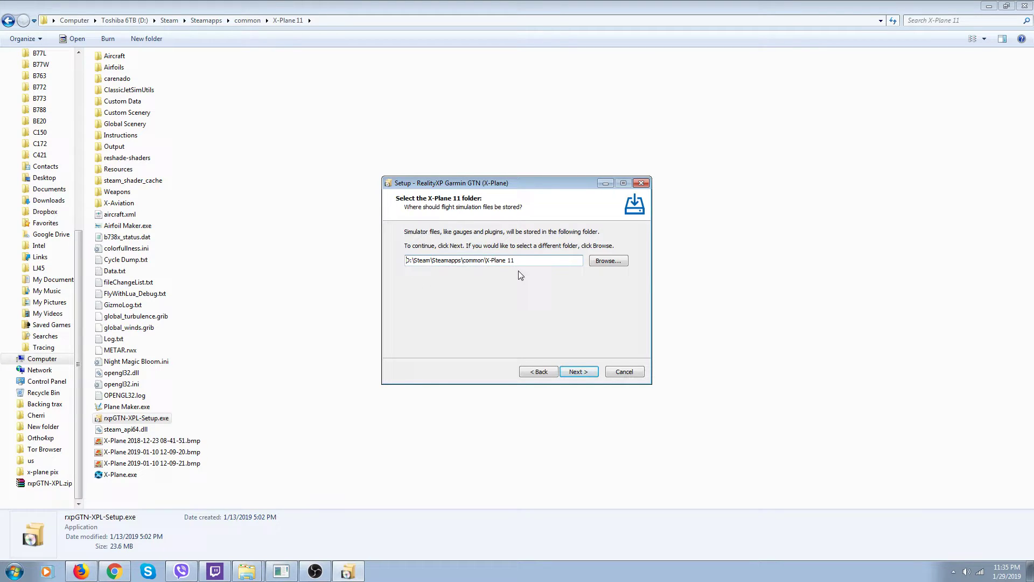
pyautogui.click(578, 373)
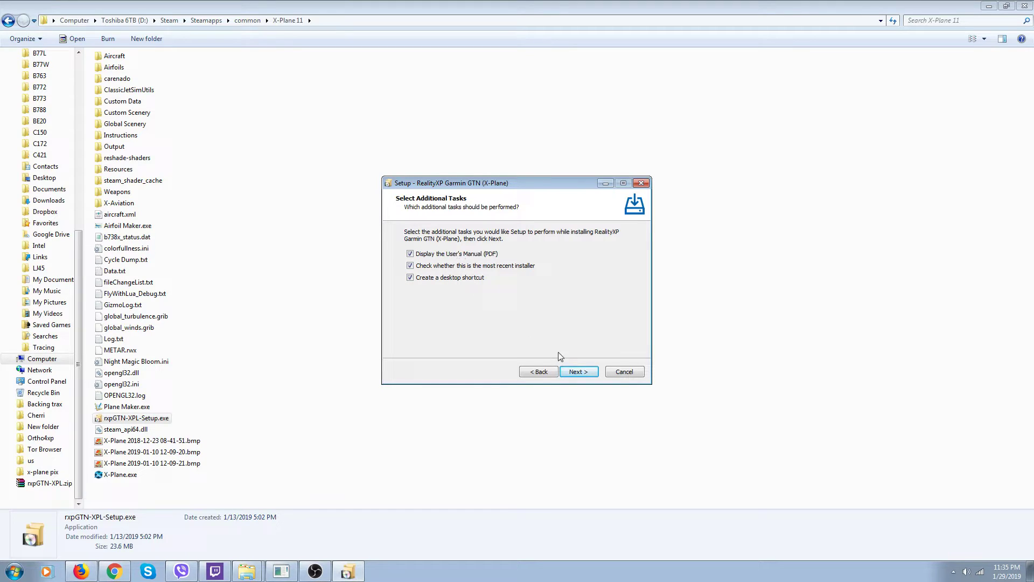
pyautogui.click(641, 185)
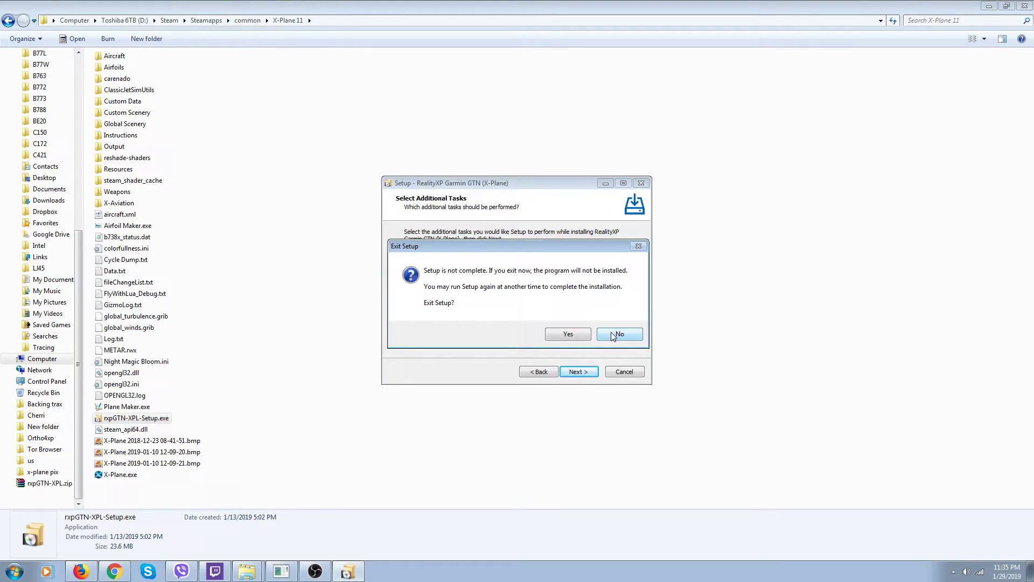
pyautogui.click(586, 337)
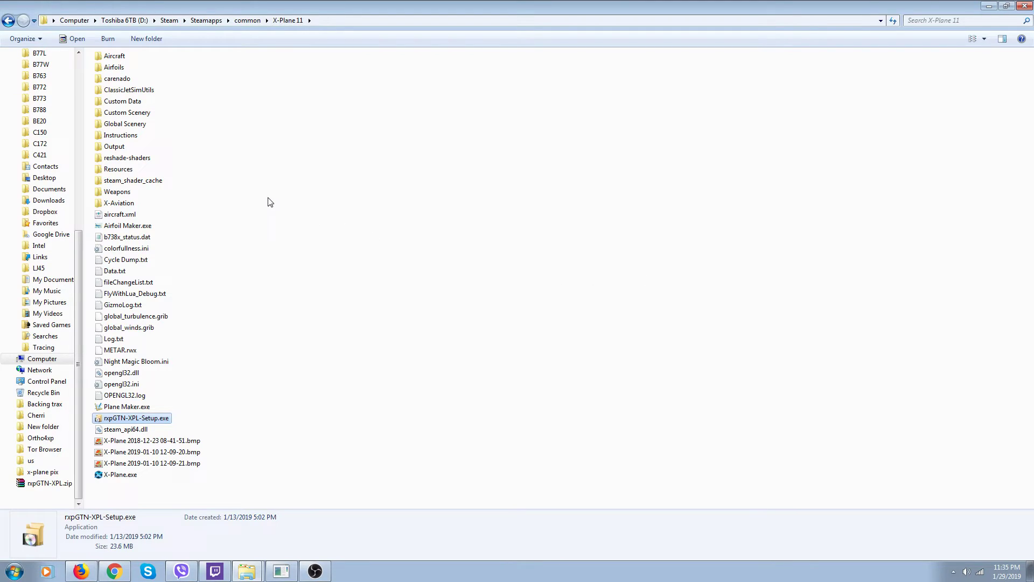
# - Check Resources > plugins for the rxpGTN folder, then minimize Explorer to reveal the store page
pyautogui.click(128, 175)
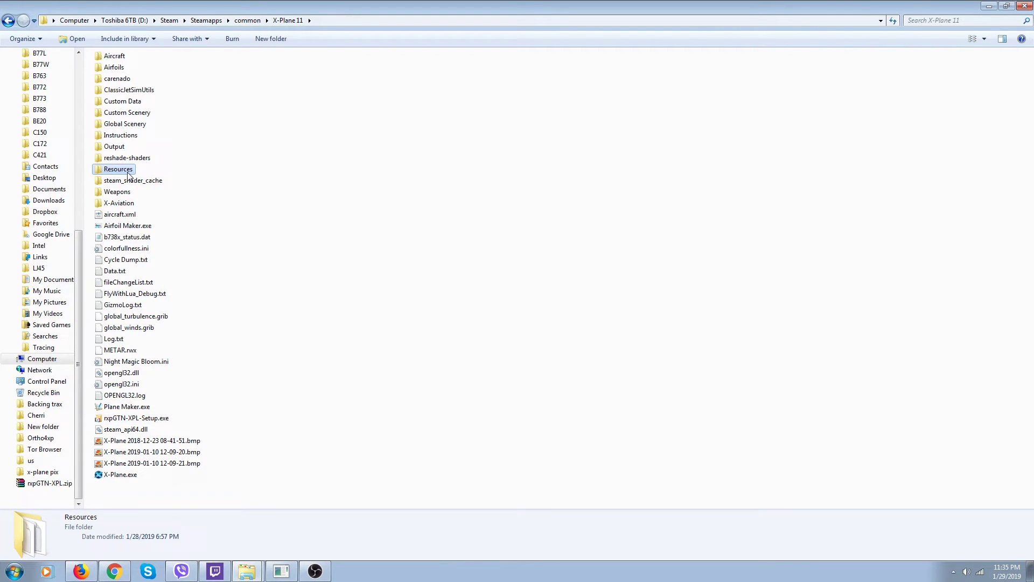
pyautogui.doubleClick(118, 170)
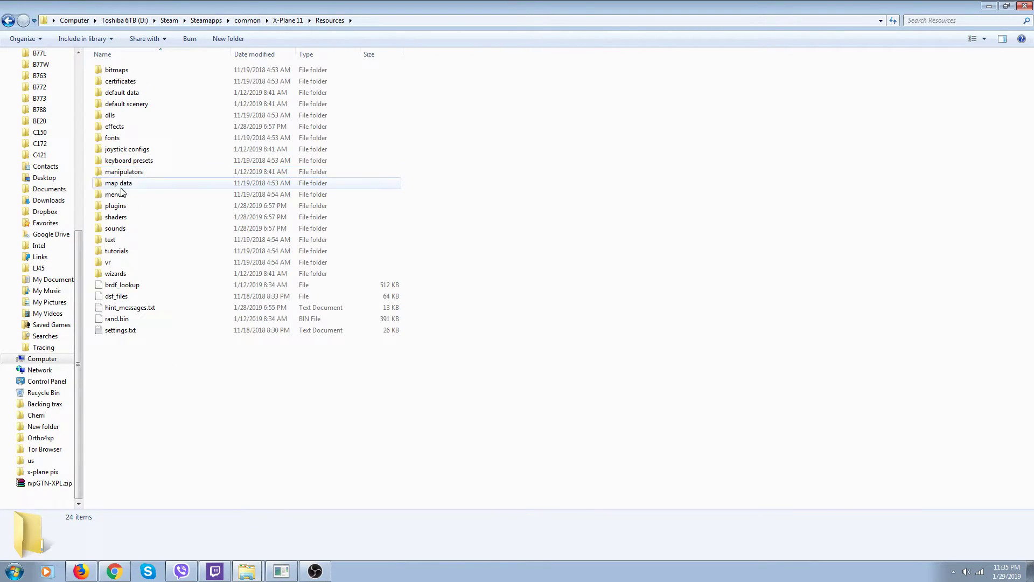
pyautogui.click(115, 216)
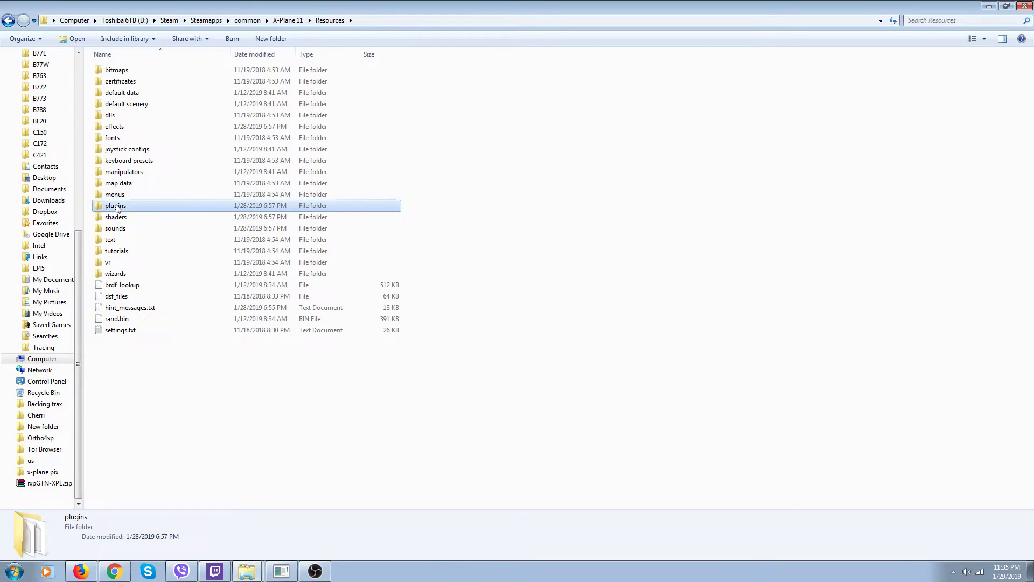
pyautogui.doubleClick(116, 205)
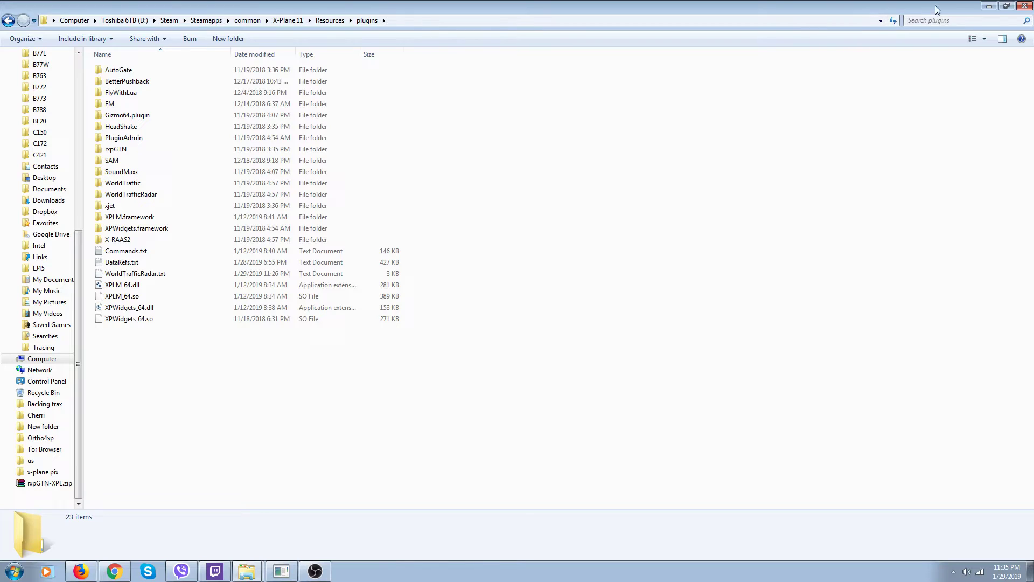
pyautogui.click(990, 7)
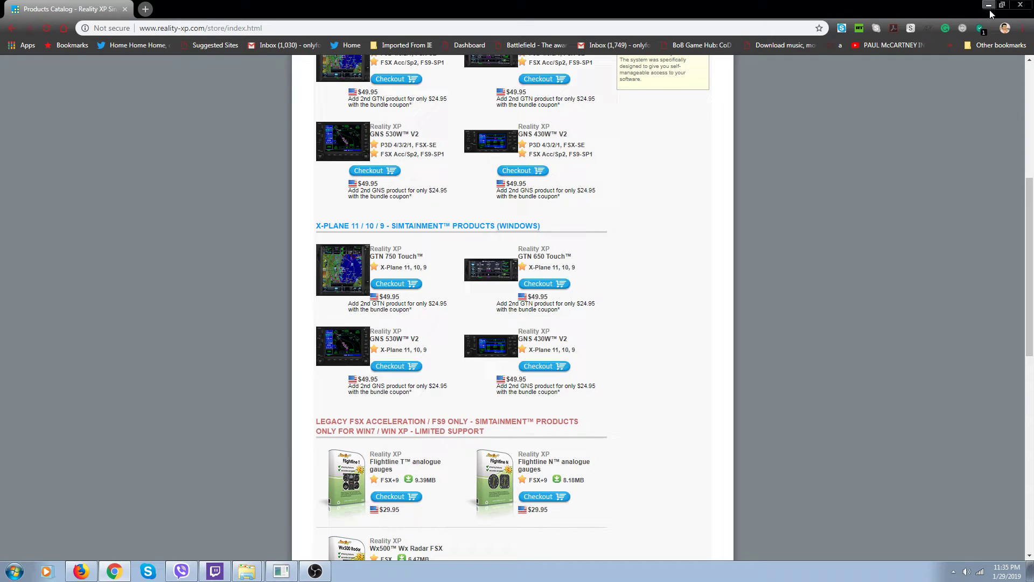
# - Bring up X-Plane 11 and orbit an outside view around the Turbo Commander to its left side
pyautogui.click(281, 571)
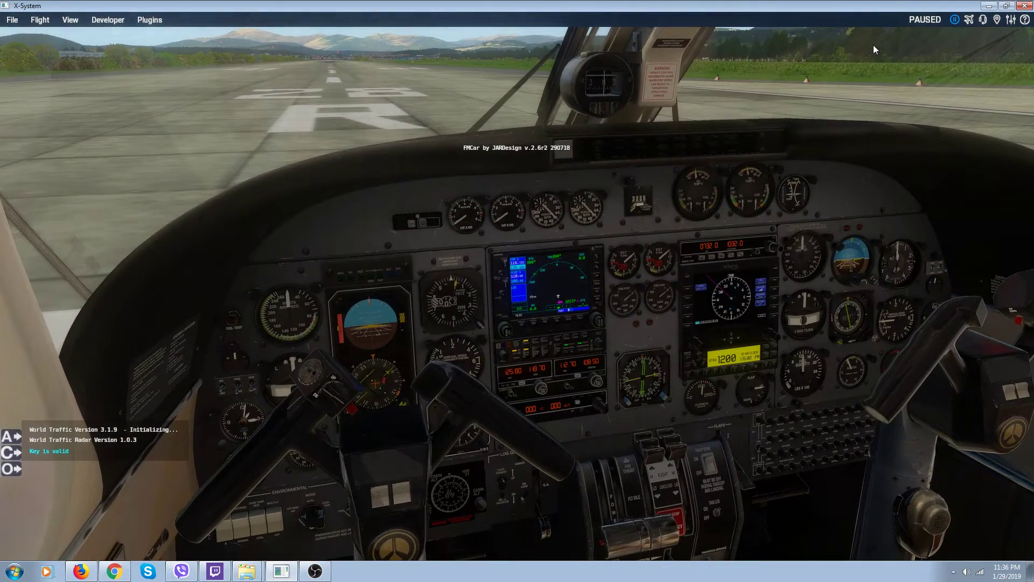
pyautogui.hotkey('shift', '8')
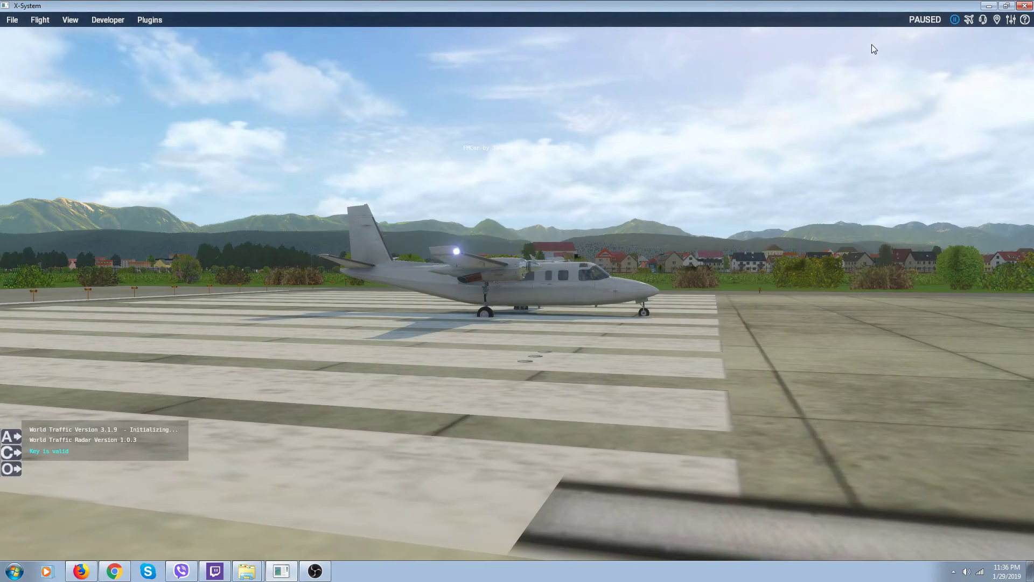
pyautogui.scroll(5, 867, 45)
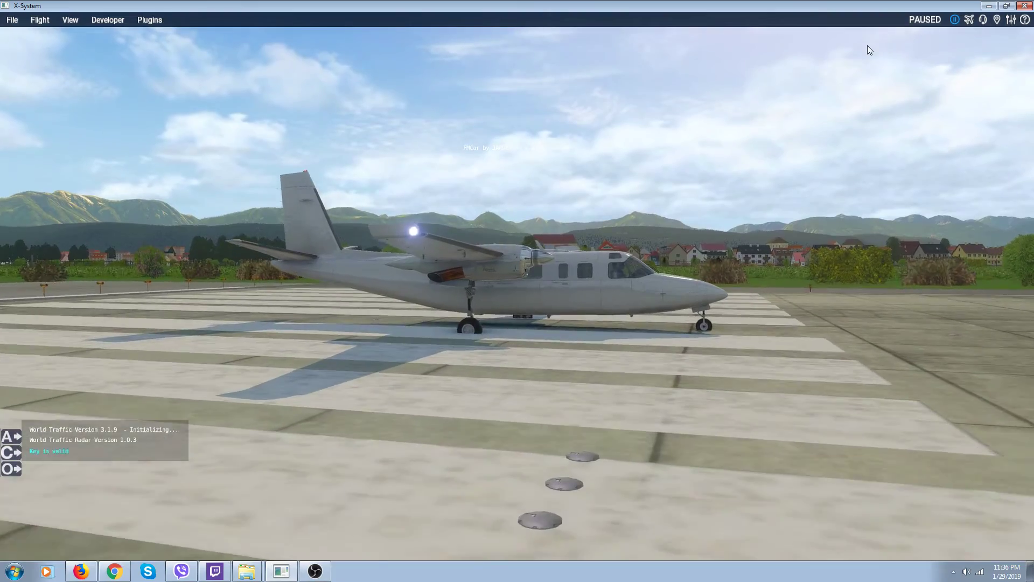
pyautogui.press('Down')
pyautogui.press('Left')
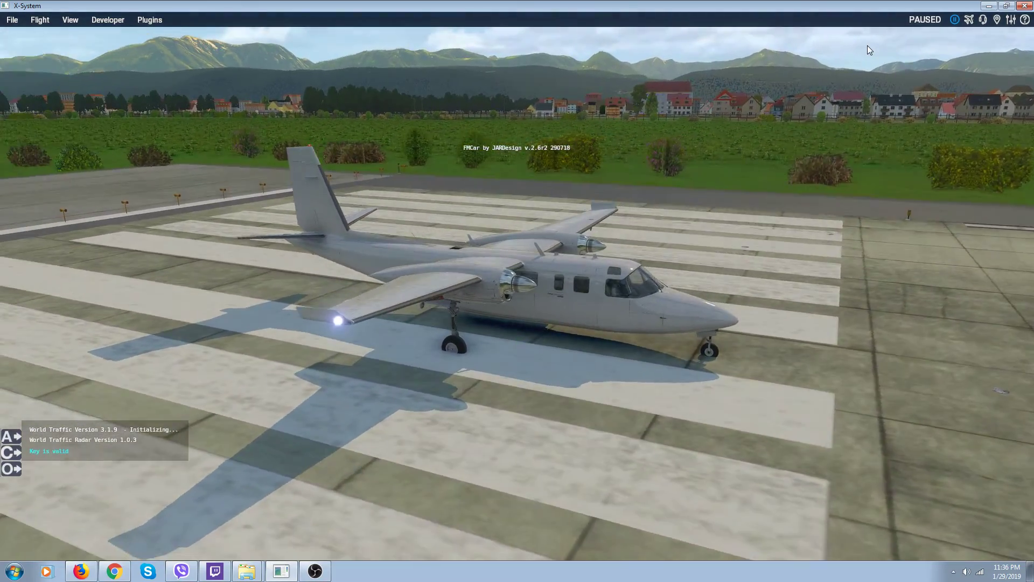
pyautogui.press('Left')
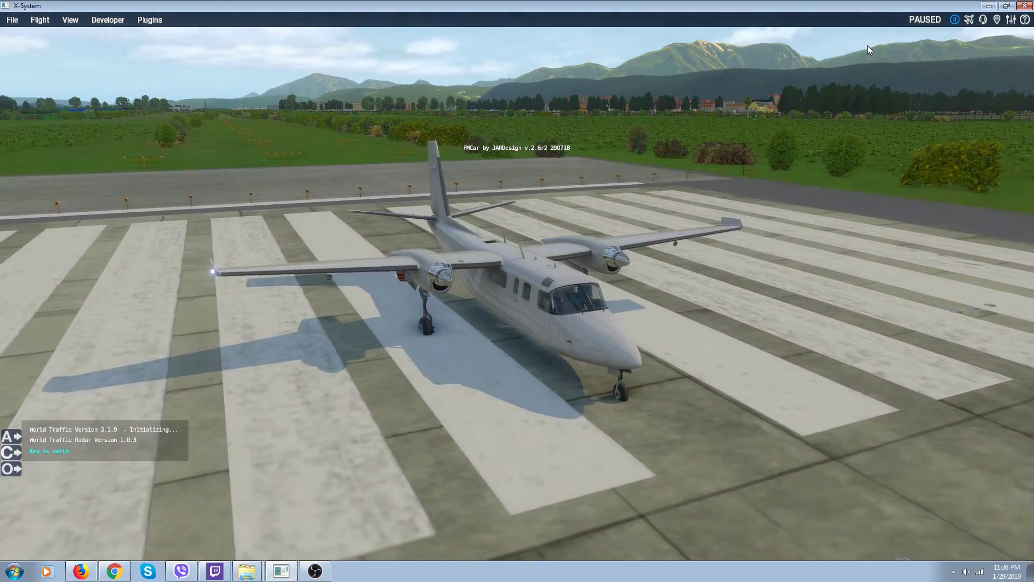
pyautogui.press('Left')
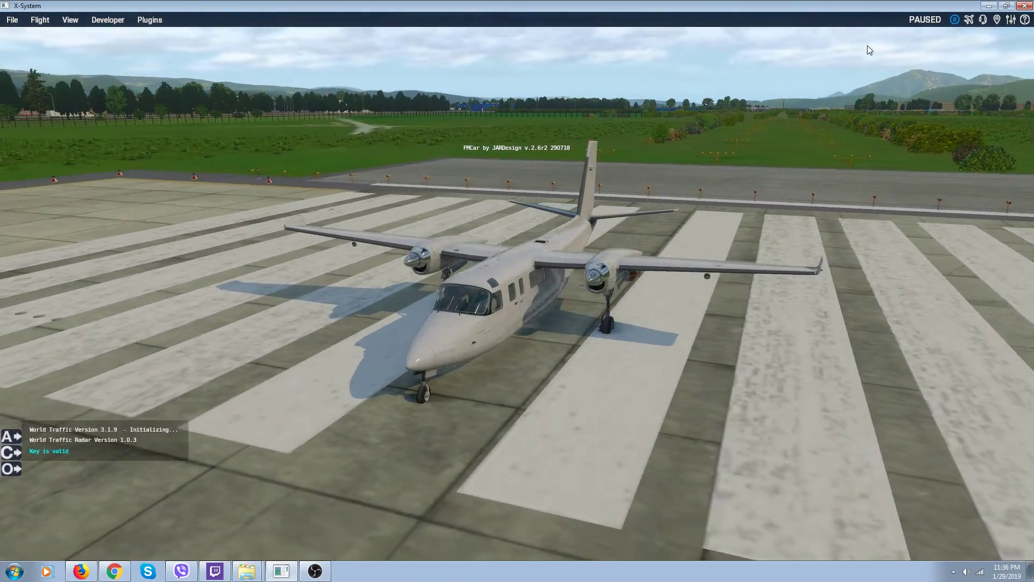
pyautogui.press('Left')
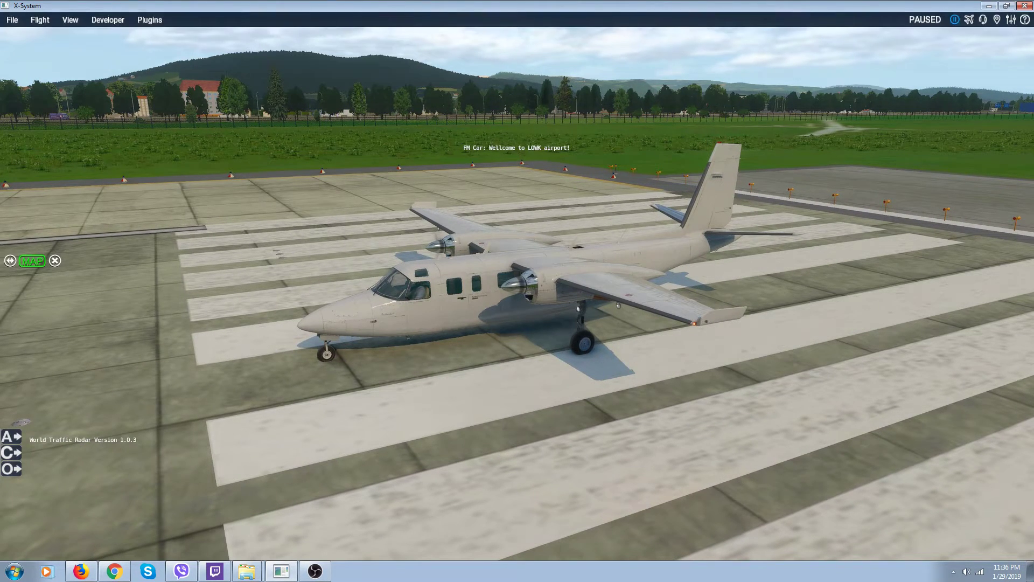
# - Return to the 3-D cockpit, tilting down to the instrument panel and slightly back up
pyautogui.hotkey('shift', '9')
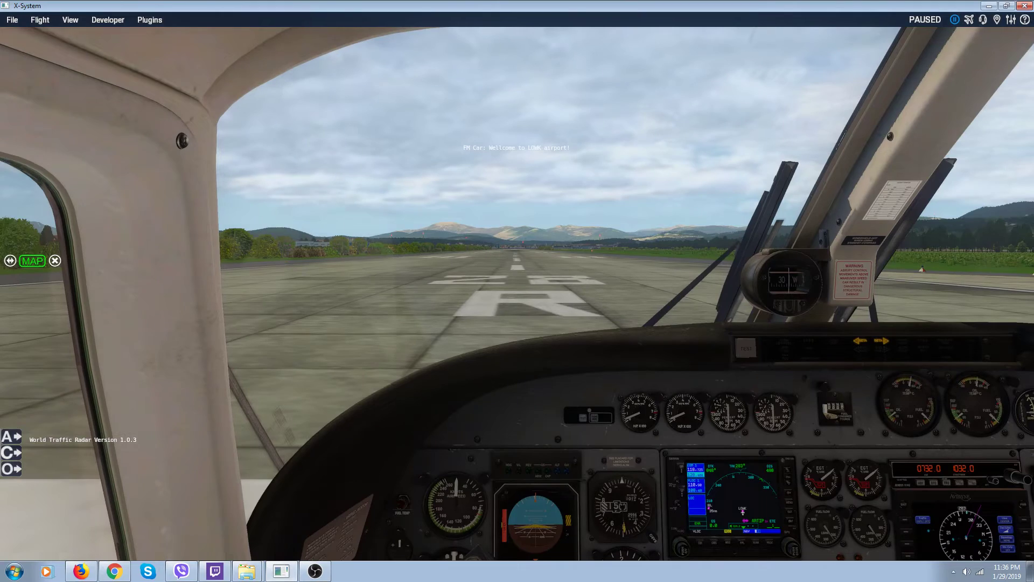
pyautogui.press('Down')
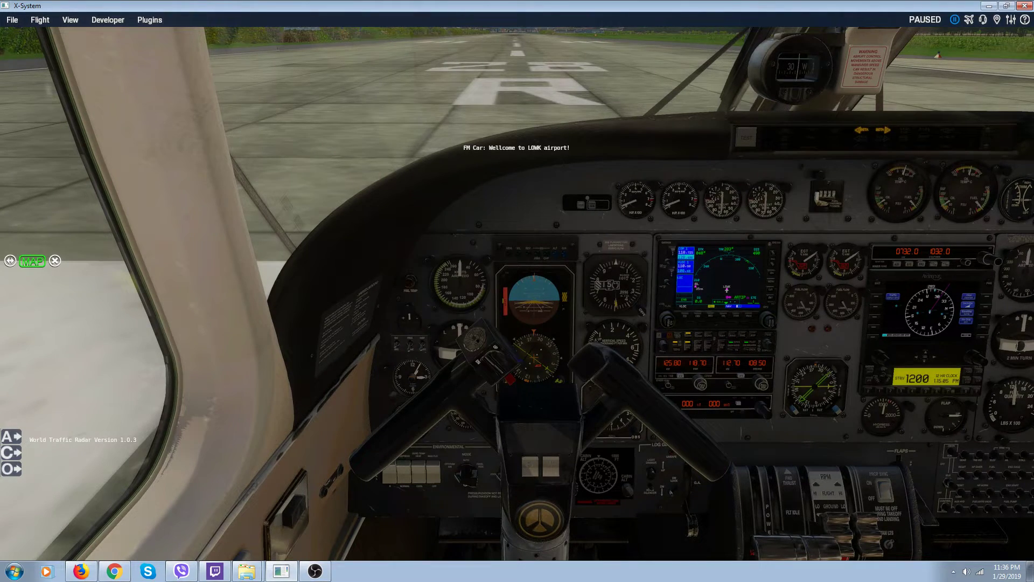
pyautogui.press('Up')
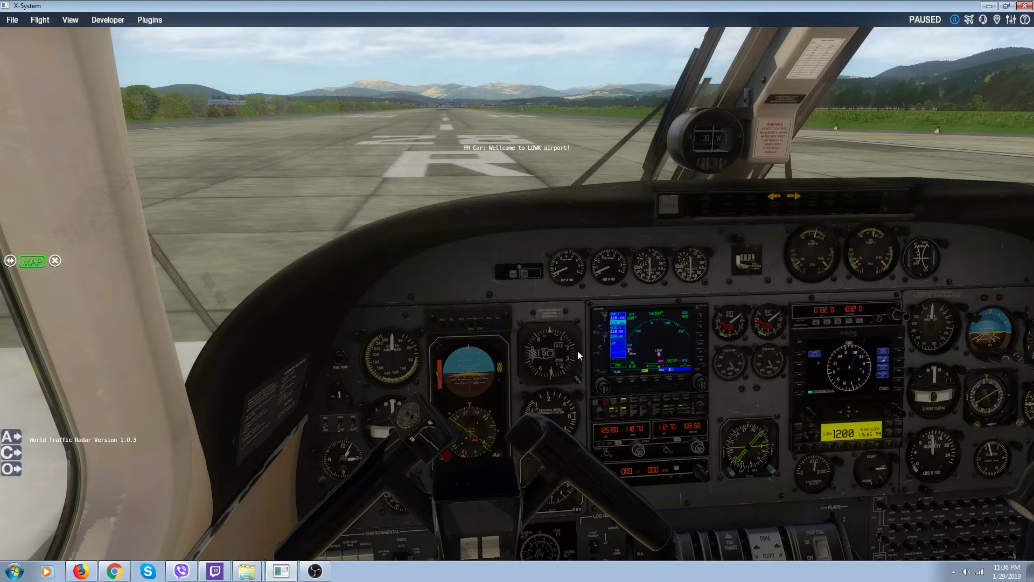
# - Load the GTN 750 through Plugins > Reality XP GTN > GTN 1
pyautogui.click(154, 22)
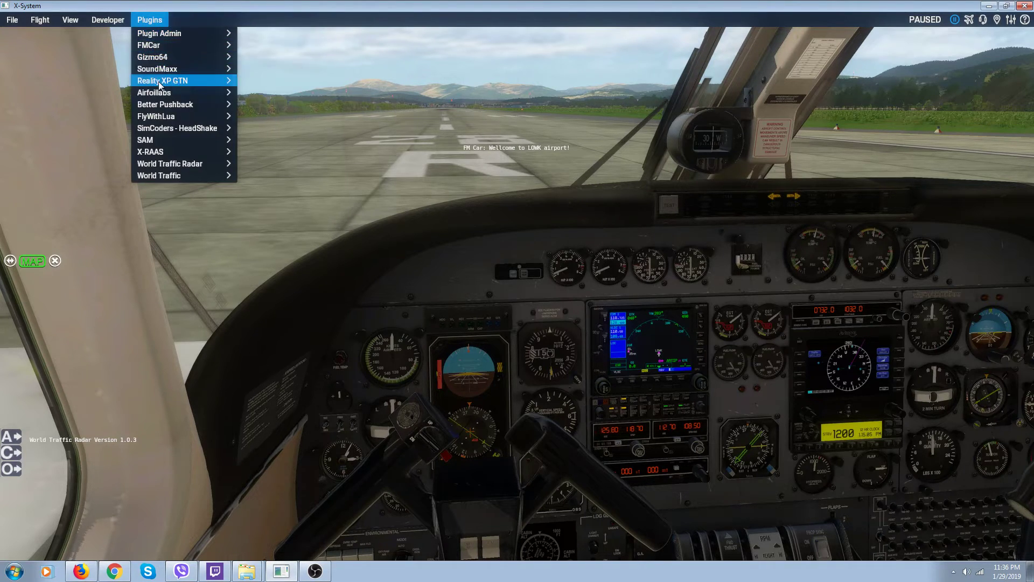
pyautogui.moveTo(160, 83)
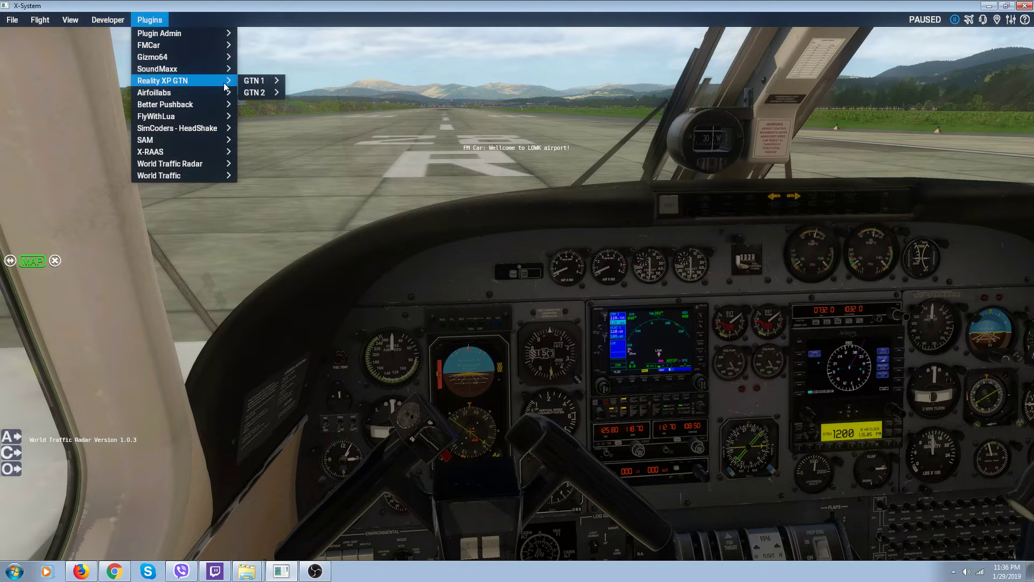
pyautogui.moveTo(250, 84)
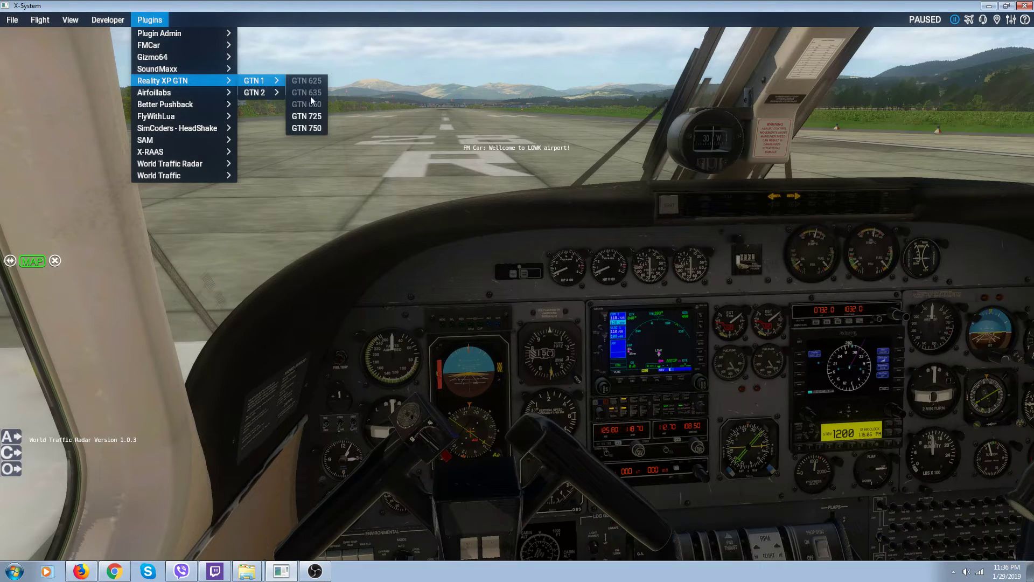
pyautogui.click(315, 128)
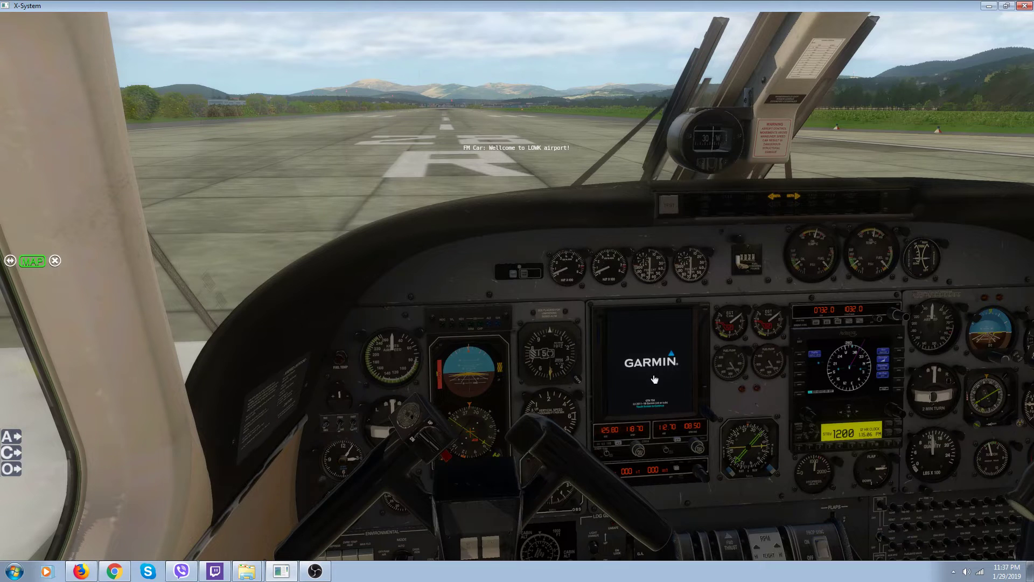
# - Advance past the boot, license and database screens to the GTN moving map page
pyautogui.click(654, 381)
pyautogui.click(653, 403)
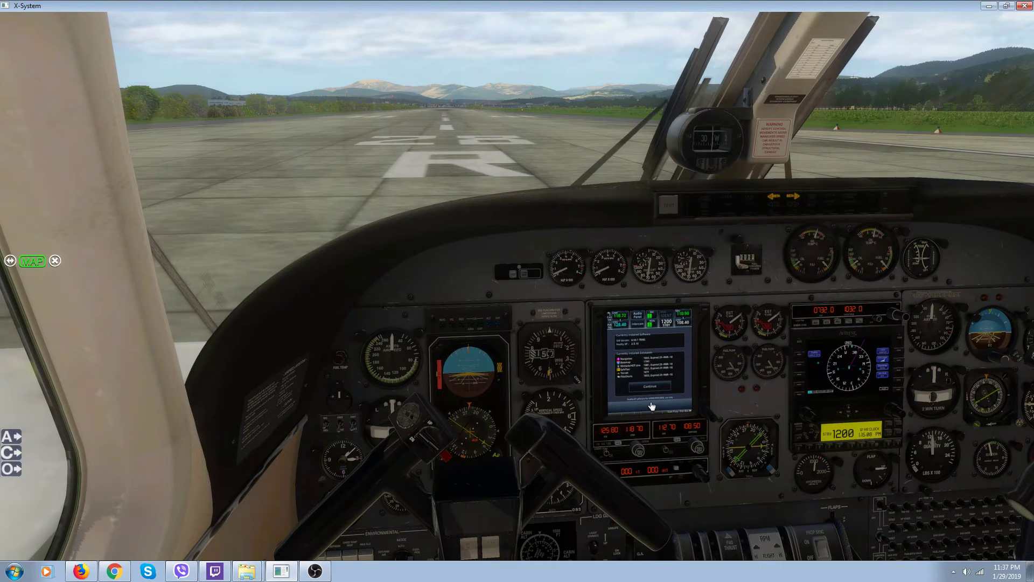
pyautogui.click(649, 387)
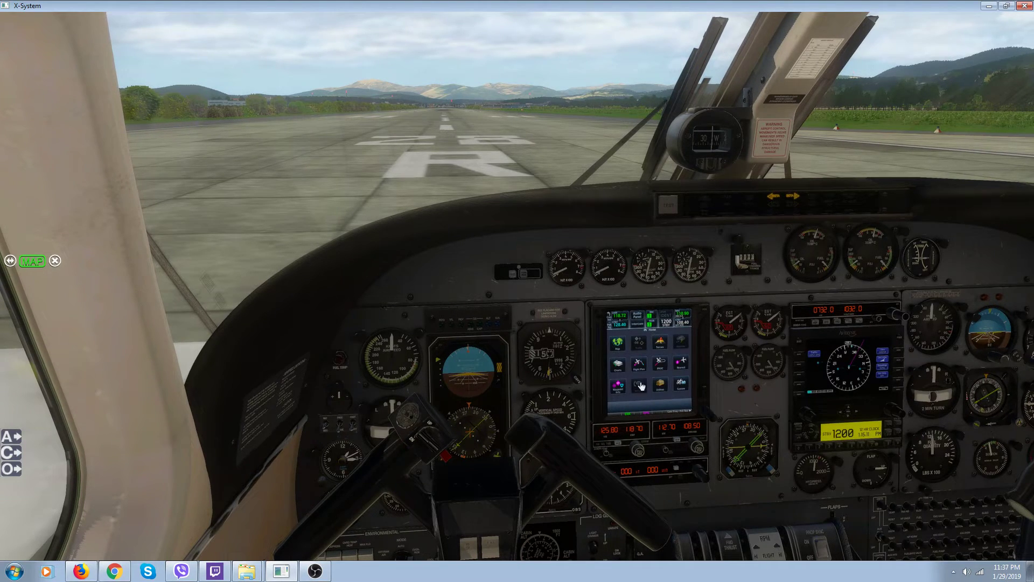
pyautogui.click(619, 349)
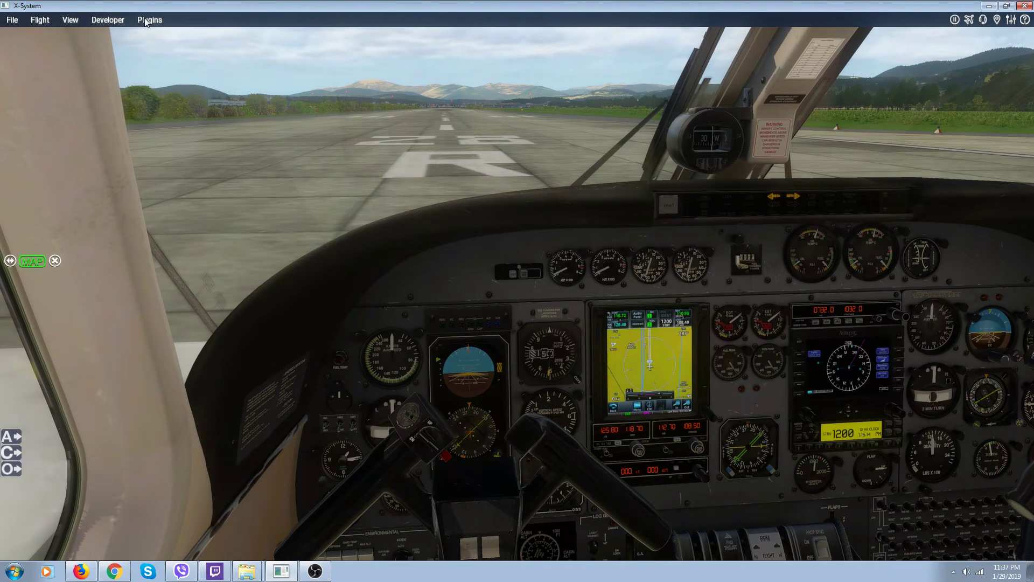
# - Unload GTN 750 1 via Plugins > Reality XP GTN > GTN 1, then tilt the view toward the panel
pyautogui.click(147, 21)
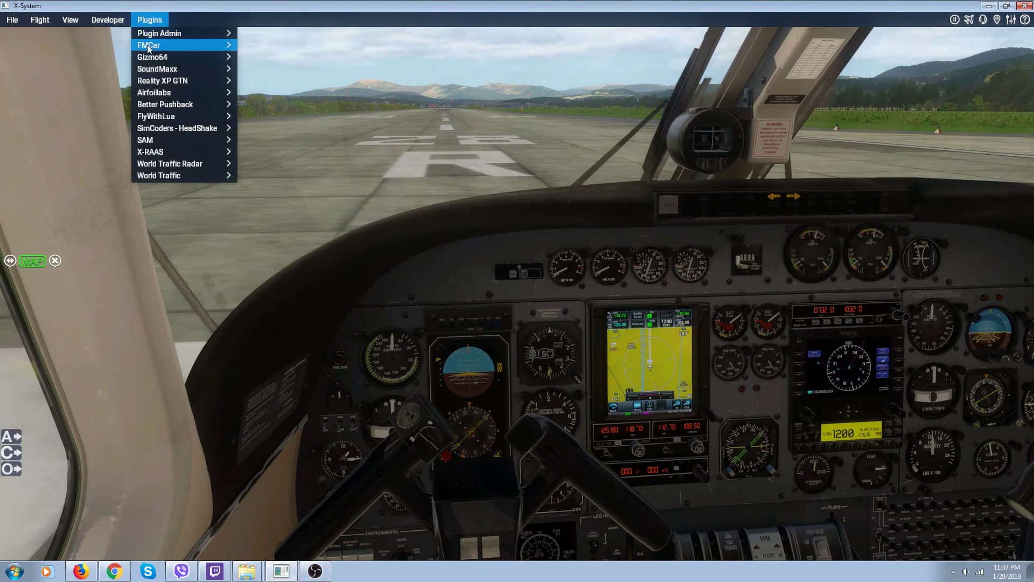
pyautogui.moveTo(251, 84)
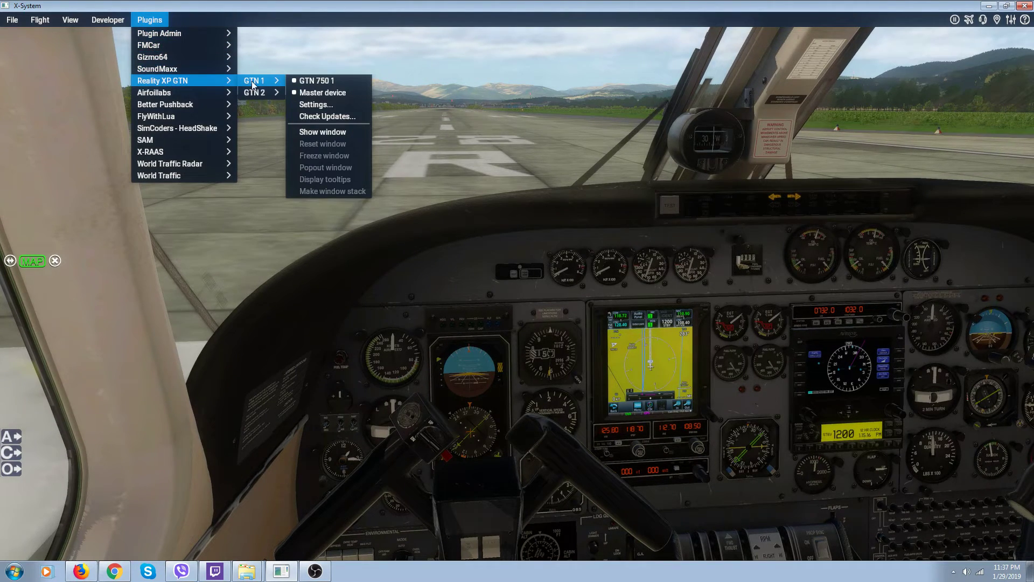
pyautogui.click(308, 80)
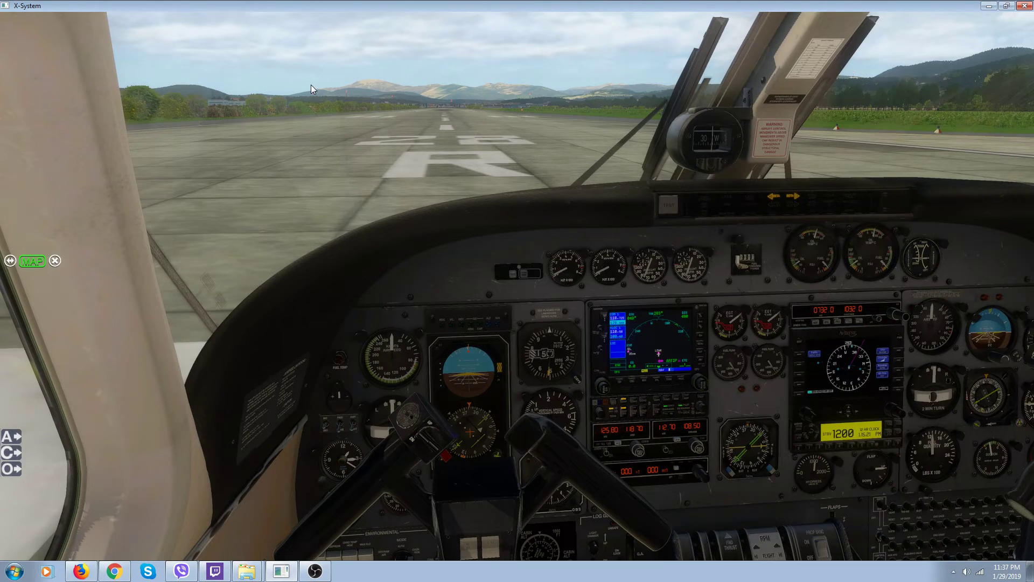
pyautogui.press('f')
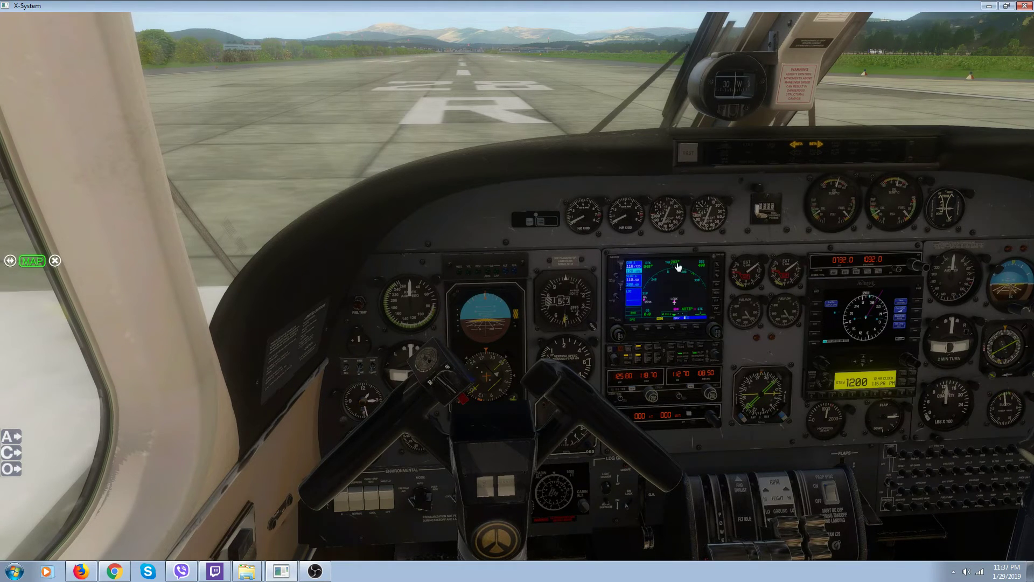
# - Reload the GTN 750 from Plugins > Reality XP GTN > GTN 1
pyautogui.moveTo(196, 22)
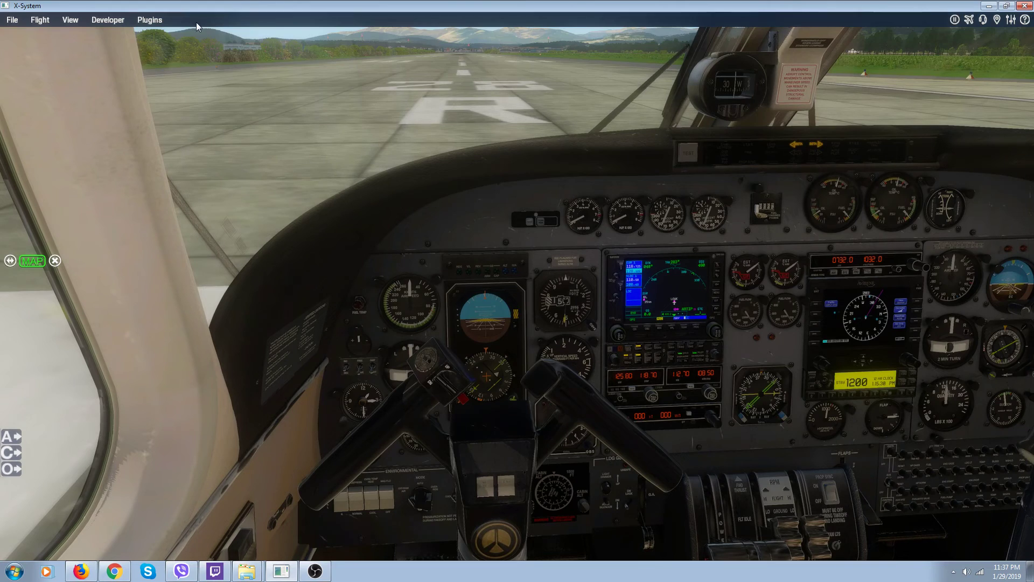
pyautogui.click(160, 21)
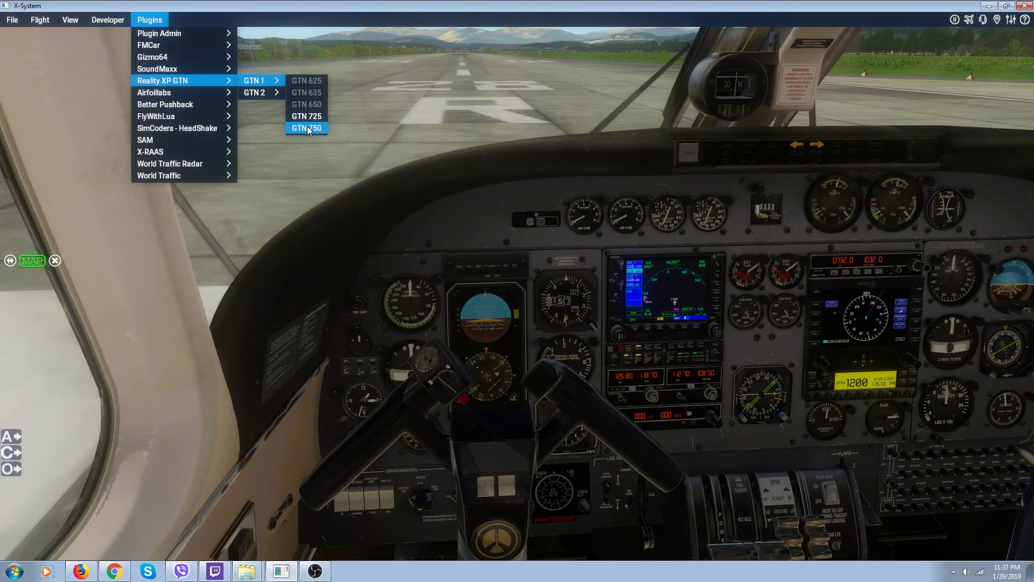
pyautogui.click(307, 128)
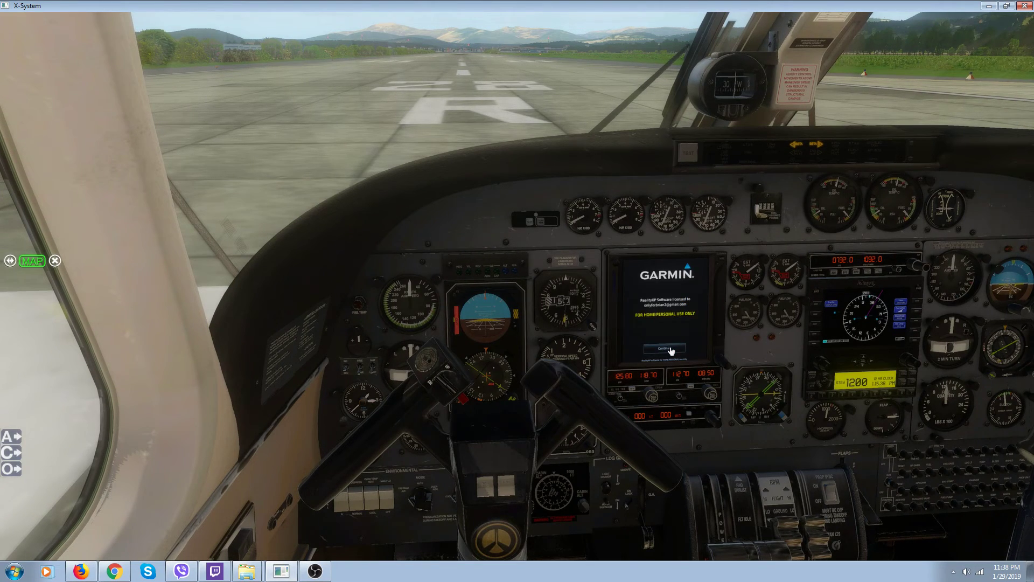
# - Clear the license, database and self-test pages, open the moving map, then bring OBS Studio forward
pyautogui.click(671, 348)
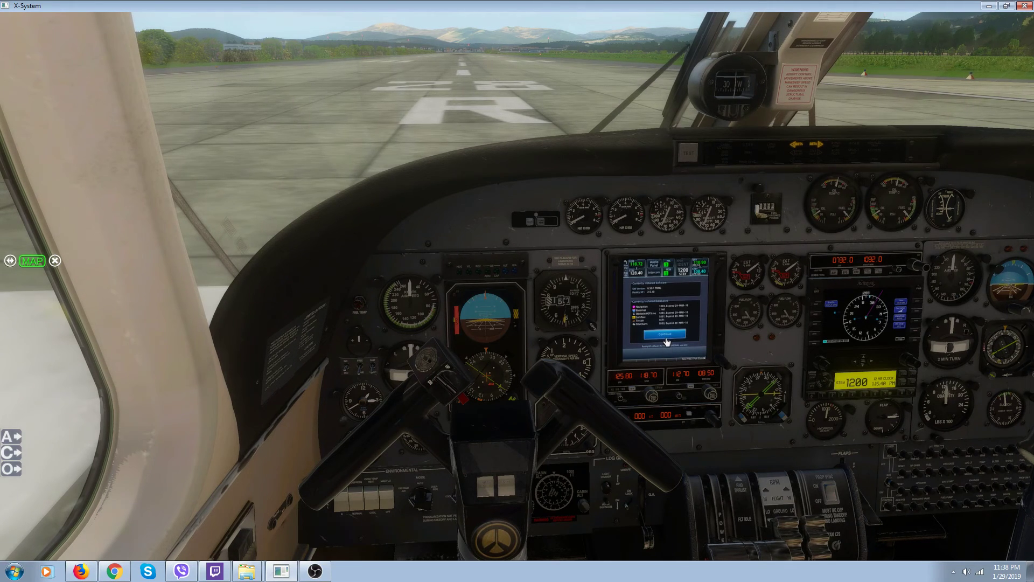
pyautogui.click(666, 335)
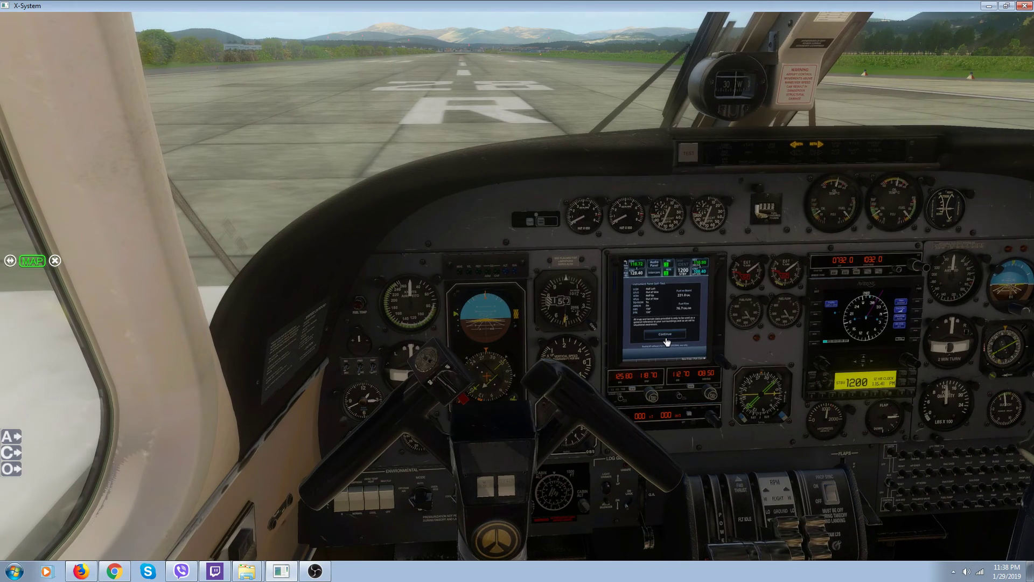
pyautogui.click(666, 338)
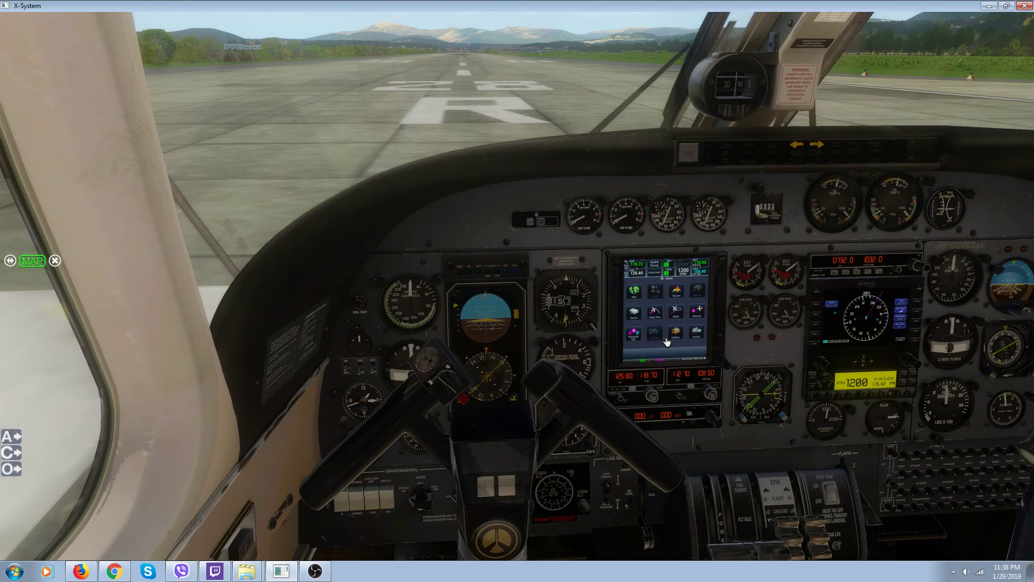
pyautogui.click(639, 300)
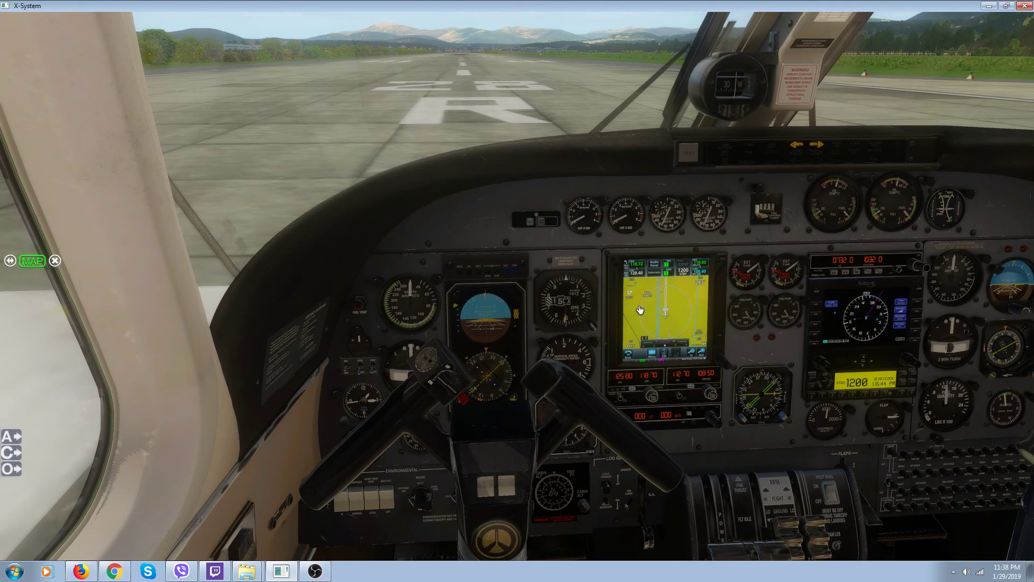
pyautogui.press('r')
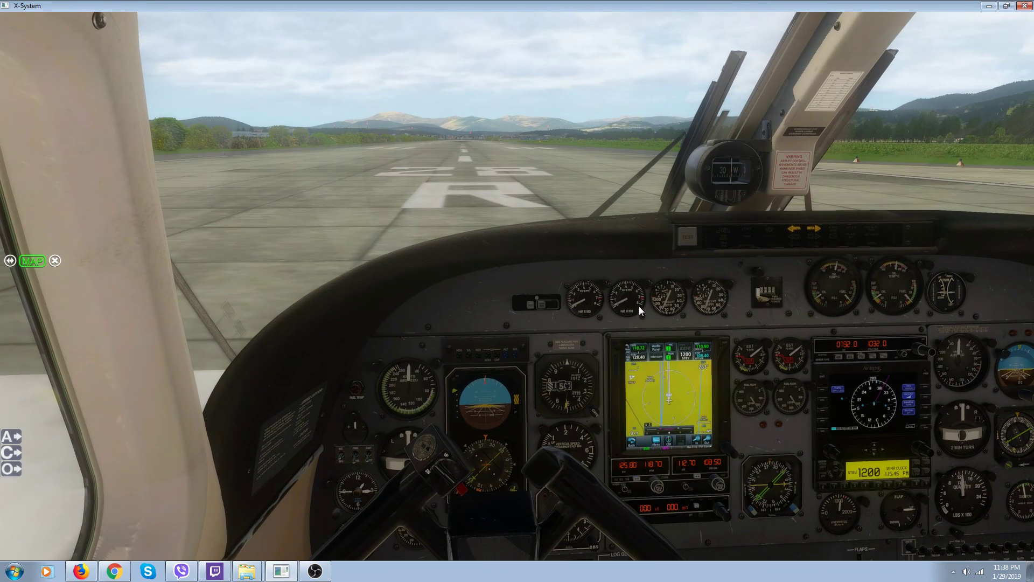
pyautogui.click(316, 571)
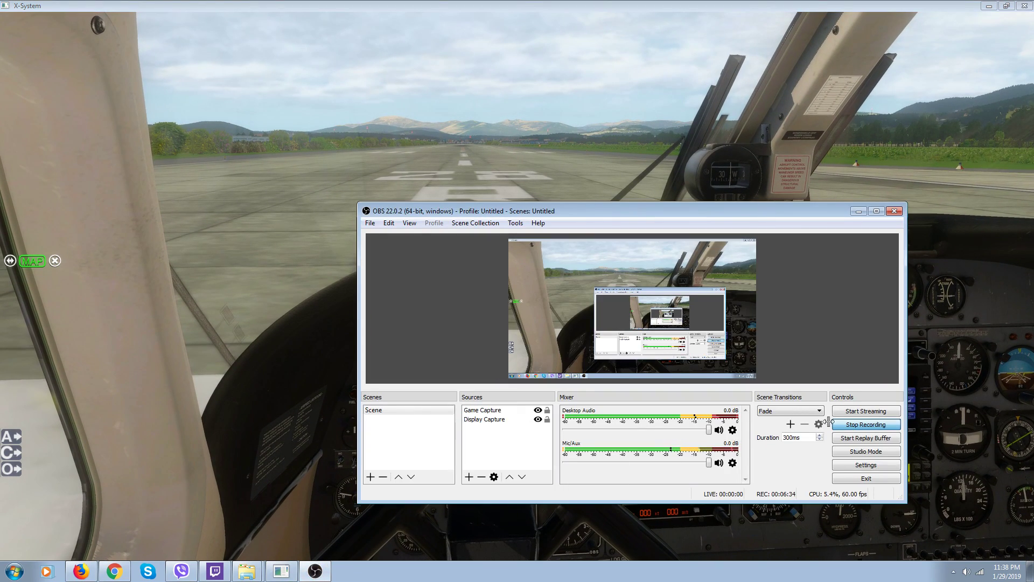